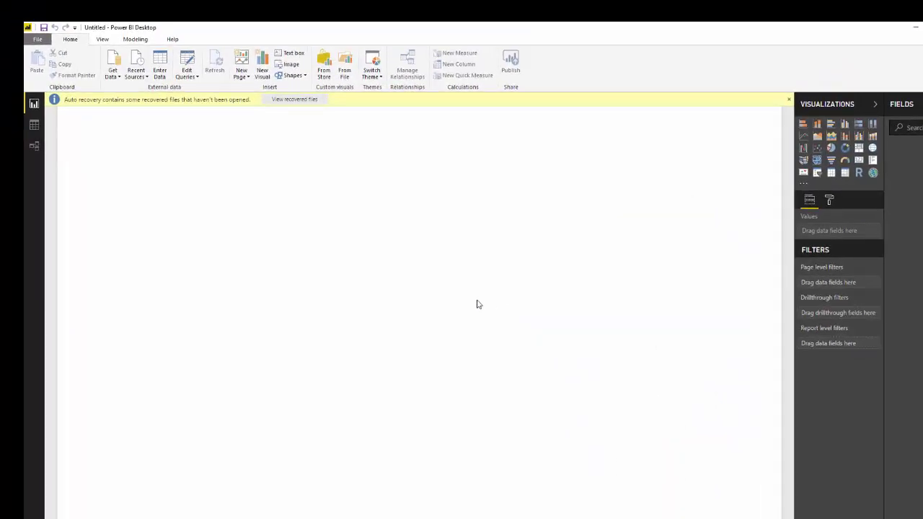
Step: Connect to the Excel workbook Movie Data.xlsx and examine the preview of Sheet1 without loading it
{"action": "left_click", "coordinate": [111, 73]}
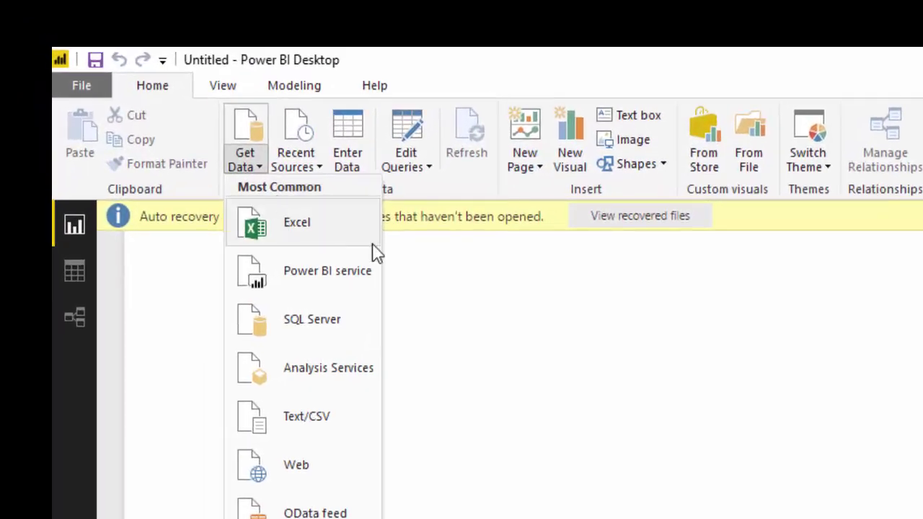
{"action": "left_click", "coordinate": [267, 225]}
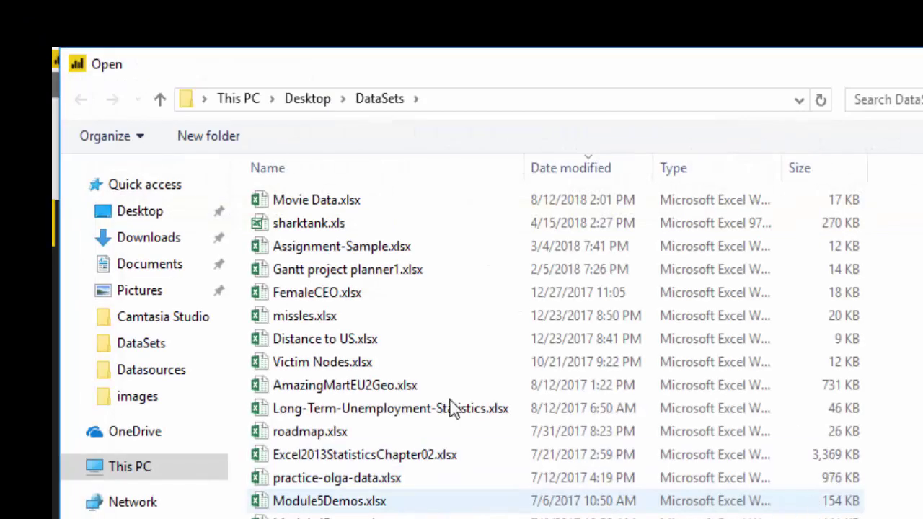
{"action": "double_click", "coordinate": [313, 214]}
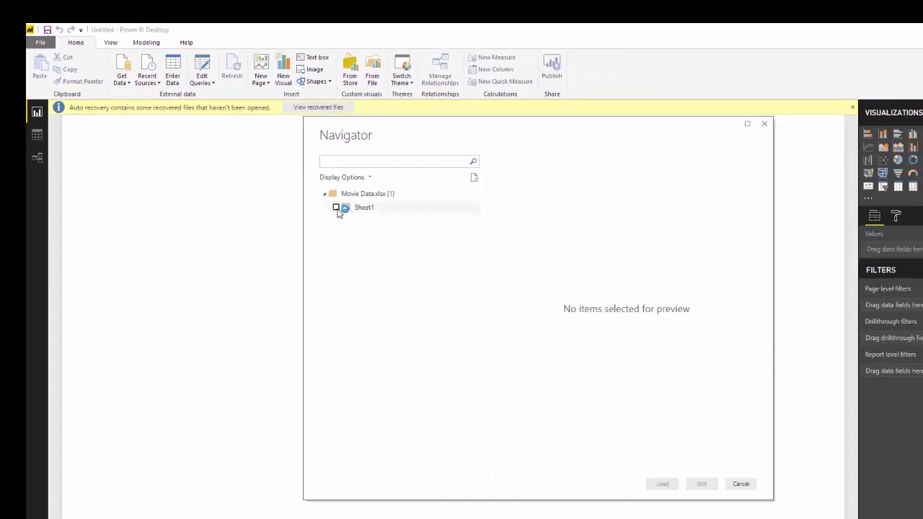
{"action": "left_click", "coordinate": [336, 207]}
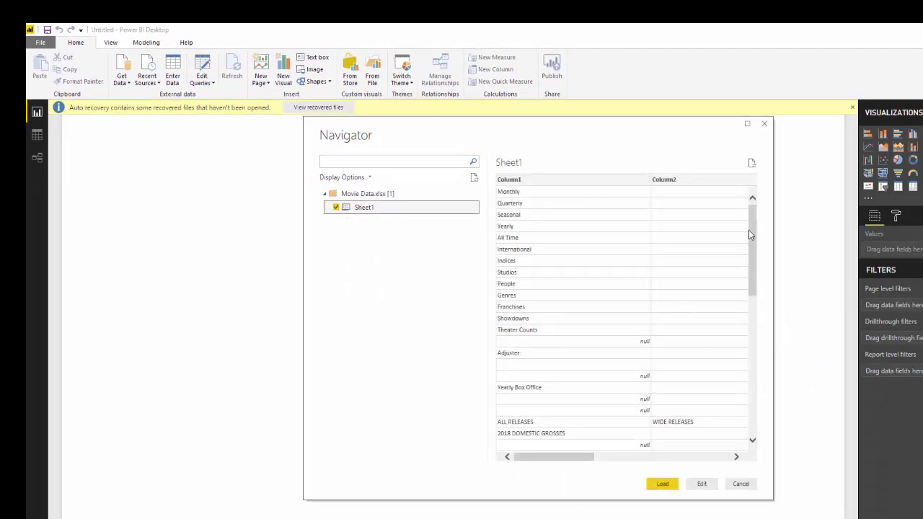
{"action": "left_click_drag", "start_coordinate": [748, 230], "coordinate": [701, 389]}
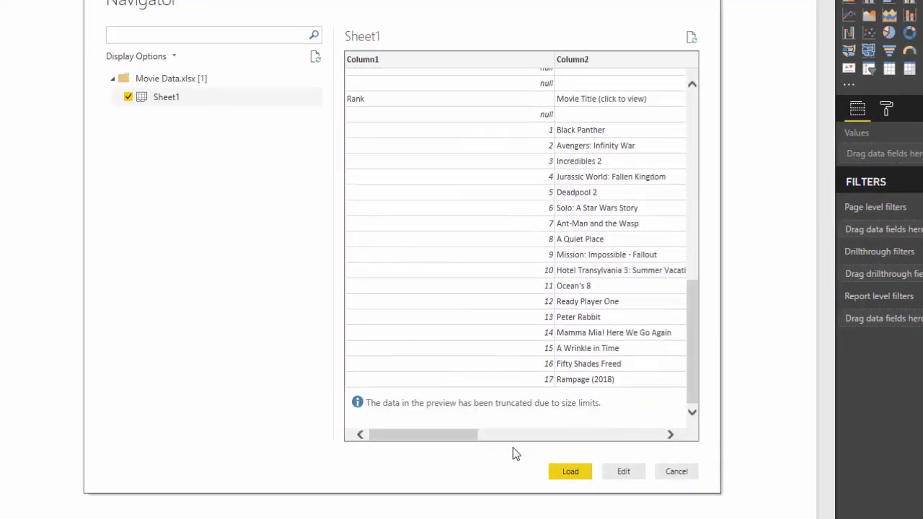
{"action": "left_click_drag", "start_coordinate": [437, 435], "coordinate": [626, 211]}
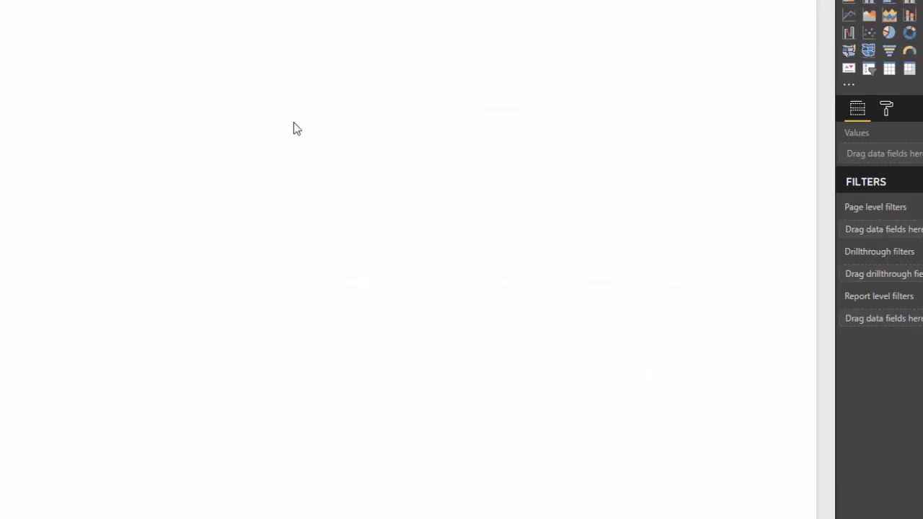
{"action": "left_click", "coordinate": [122, 77]}
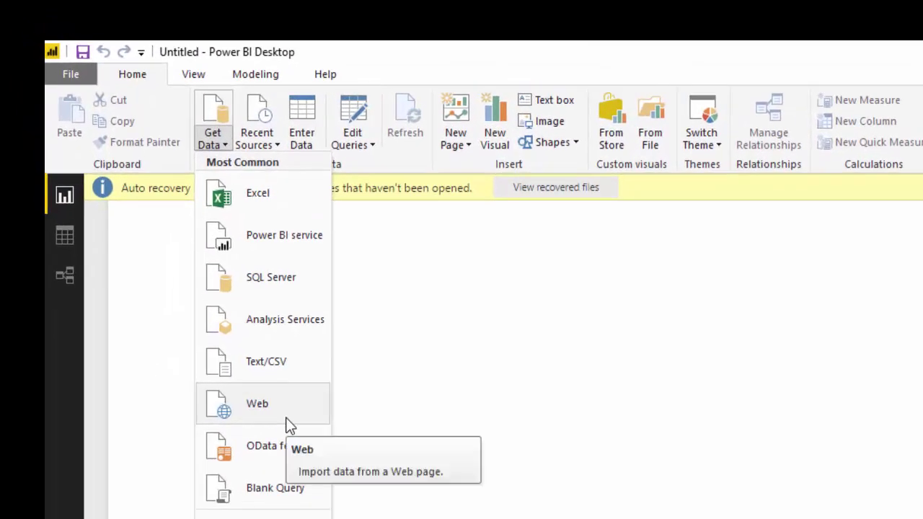
{"action": "left_click", "coordinate": [289, 425]}
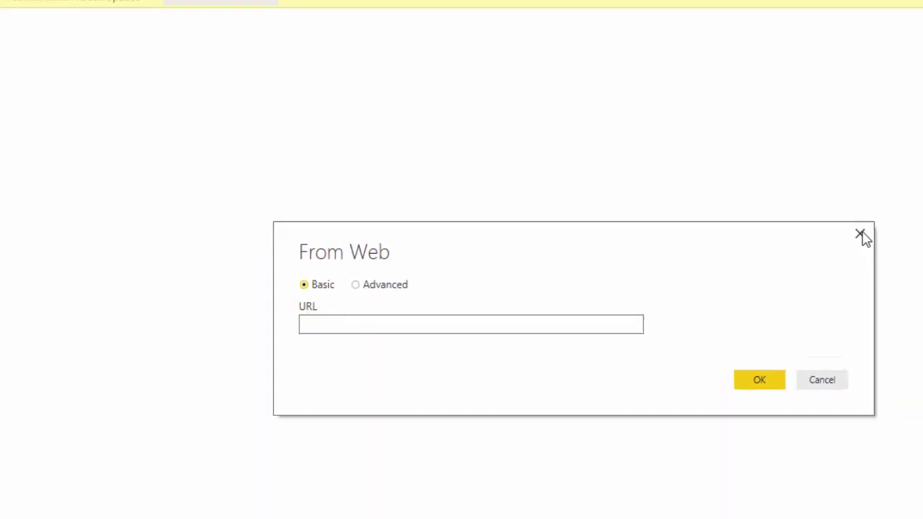
{"action": "left_click", "coordinate": [917, 212]}
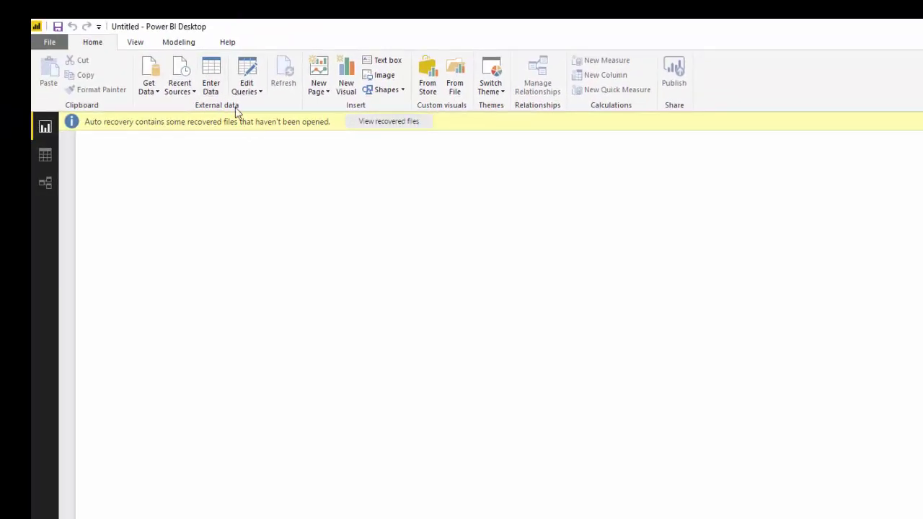
Step: Try pasting the copied movie data into a manually entered table, and discard the table
{"action": "left_click", "coordinate": [147, 40]}
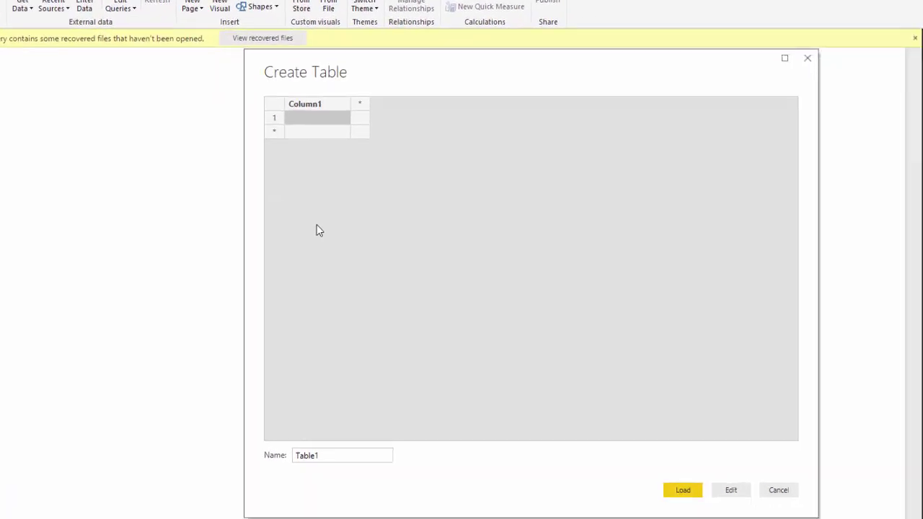
{"action": "right_click", "coordinate": [275, 108]}
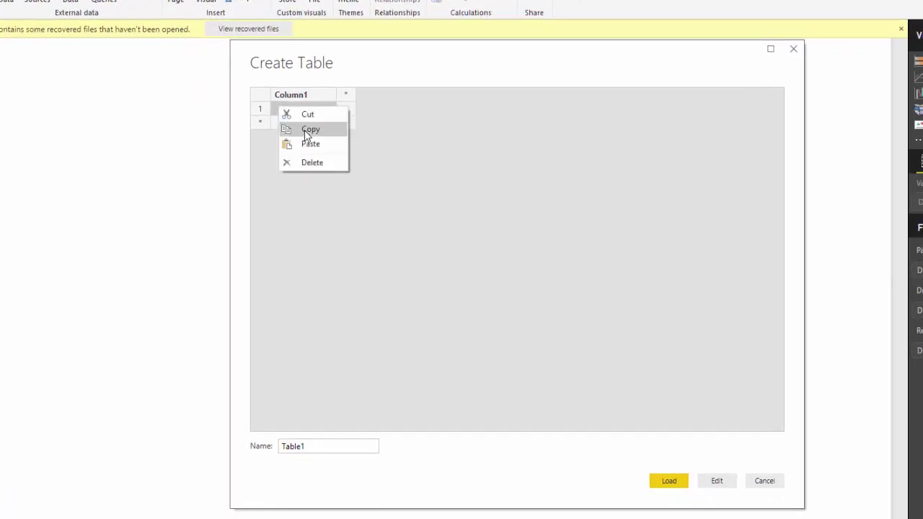
{"action": "left_click", "coordinate": [311, 144]}
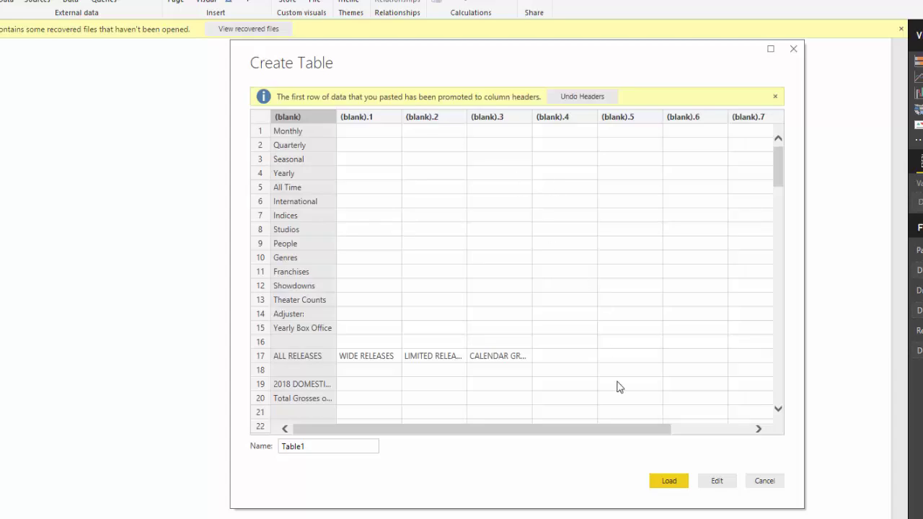
{"action": "left_click_drag", "start_coordinate": [459, 430], "coordinate": [486, 418]}
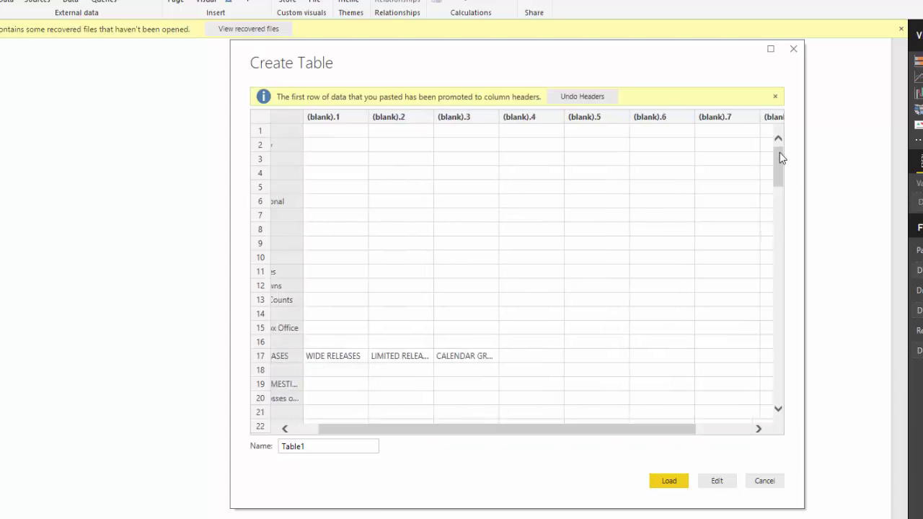
{"action": "left_click_drag", "start_coordinate": [782, 157], "coordinate": [777, 137]}
{"action": "left_click", "coordinate": [756, 482]}
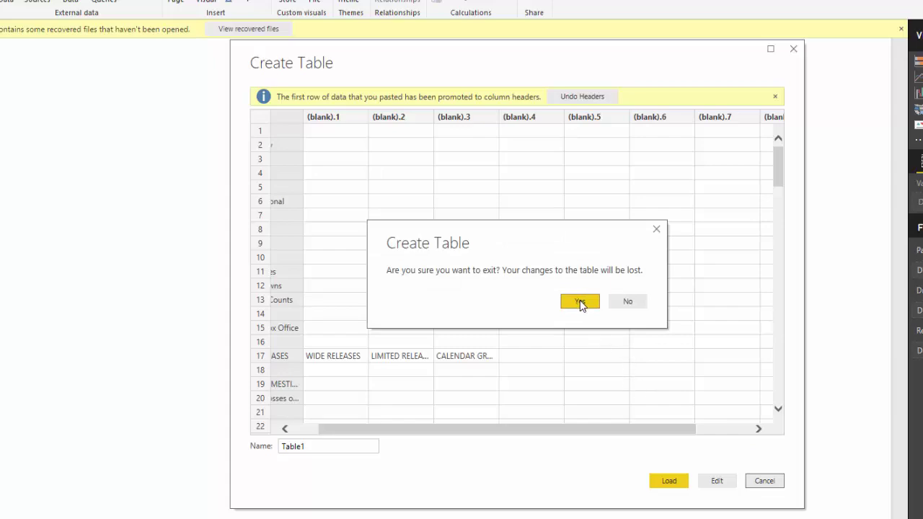
{"action": "left_click", "coordinate": [656, 229]}
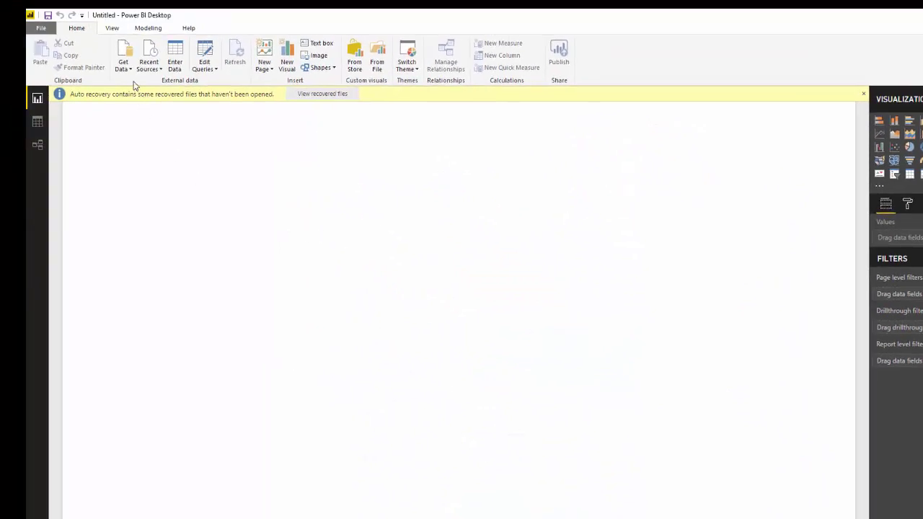
Step: Connect to the Excel workbook Movie Data.xlsx and open Sheet1 for editing in a maximized Query Editor
{"action": "left_click", "coordinate": [123, 65]}
{"action": "left_click", "coordinate": [137, 96]}
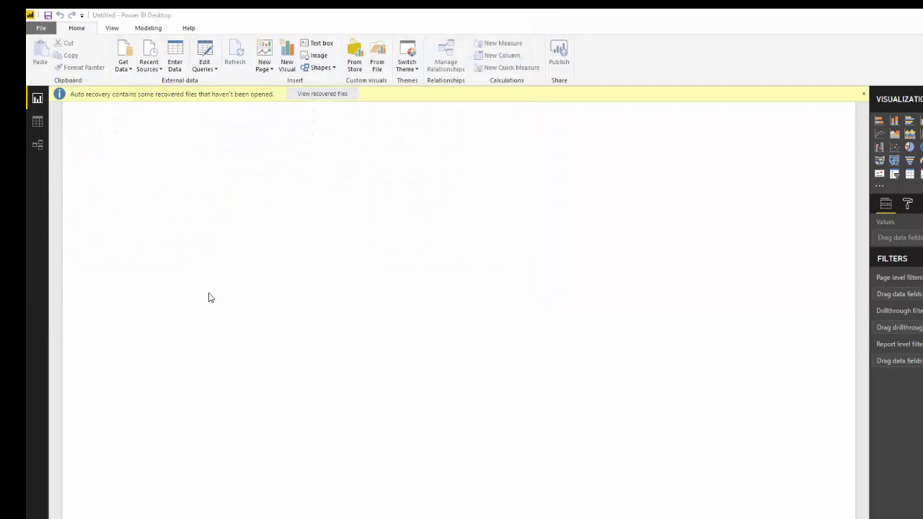
{"action": "left_click", "coordinate": [340, 194]}
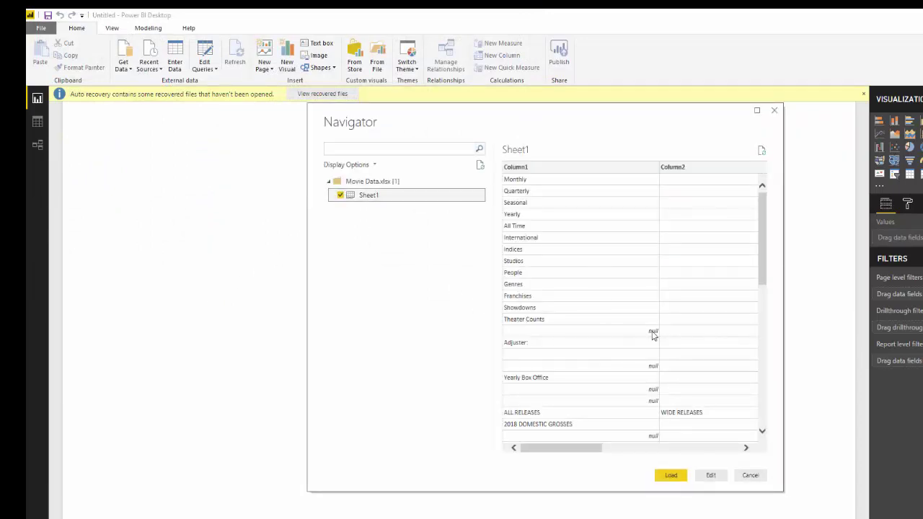
{"action": "mouse_move", "coordinate": [599, 447]}
{"action": "left_mouse_down"}
{"action": "mouse_move", "coordinate": [719, 443]}
{"action": "mouse_move", "coordinate": [714, 456]}
{"action": "mouse_move", "coordinate": [713, 446]}
{"action": "mouse_move", "coordinate": [597, 457]}
{"action": "left_mouse_up"}
{"action": "left_click", "coordinate": [670, 475]}
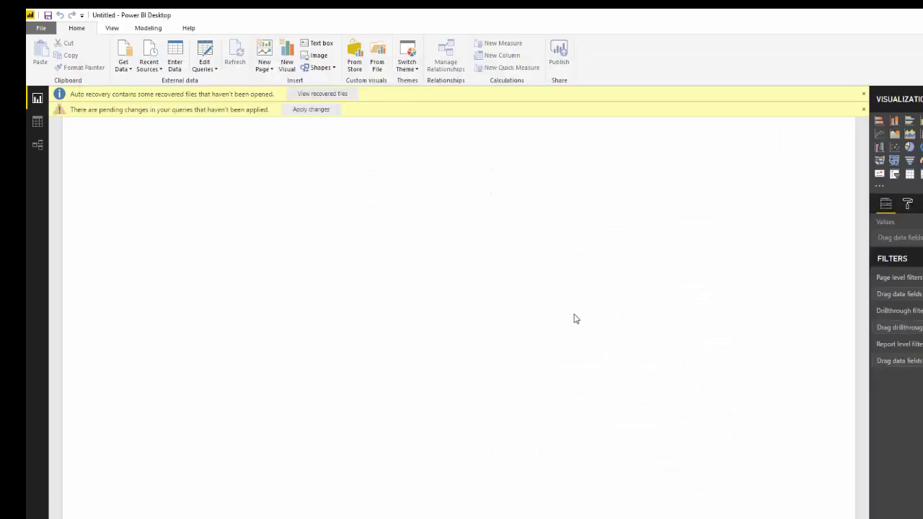
{"action": "left_click", "coordinate": [569, 512]}
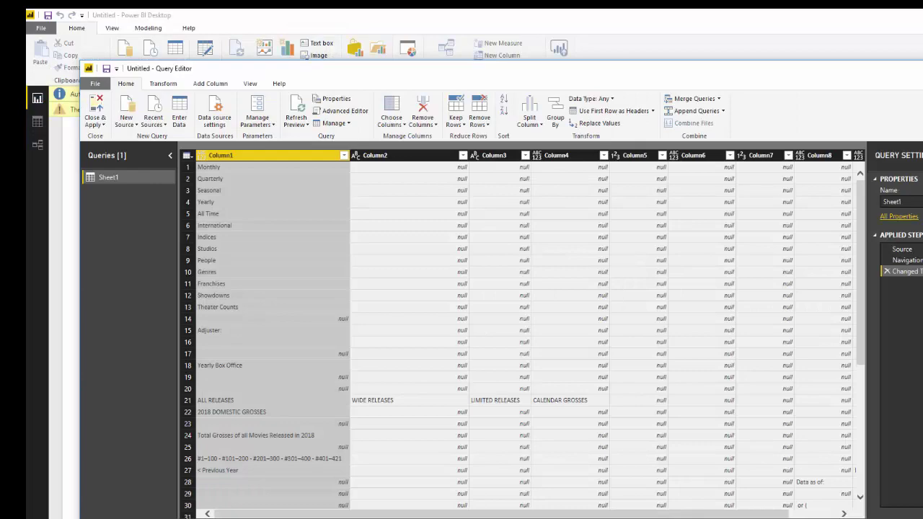
{"action": "key", "text": "super+Up"}
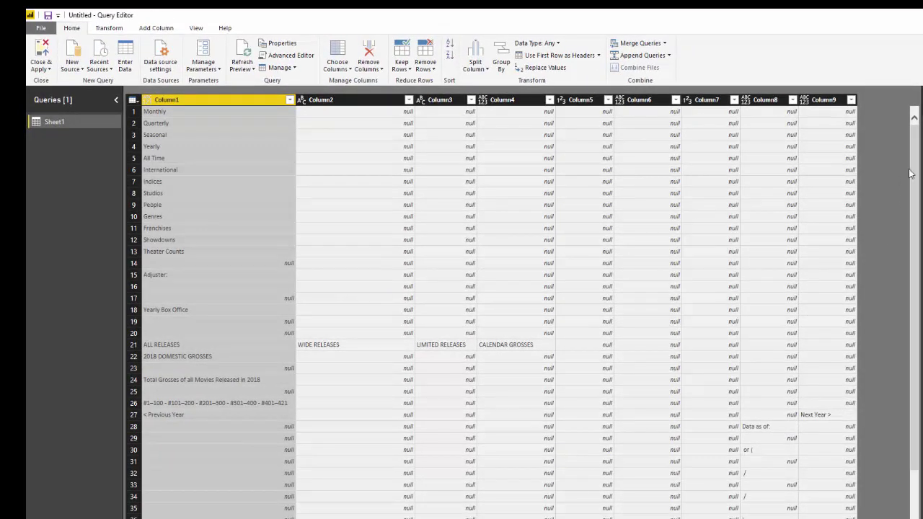
Step: Remove the top 36 rows of Sheet1 above the row that holds the column titles
{"action": "left_click_drag", "start_coordinate": [910, 173], "coordinate": [873, 211]}
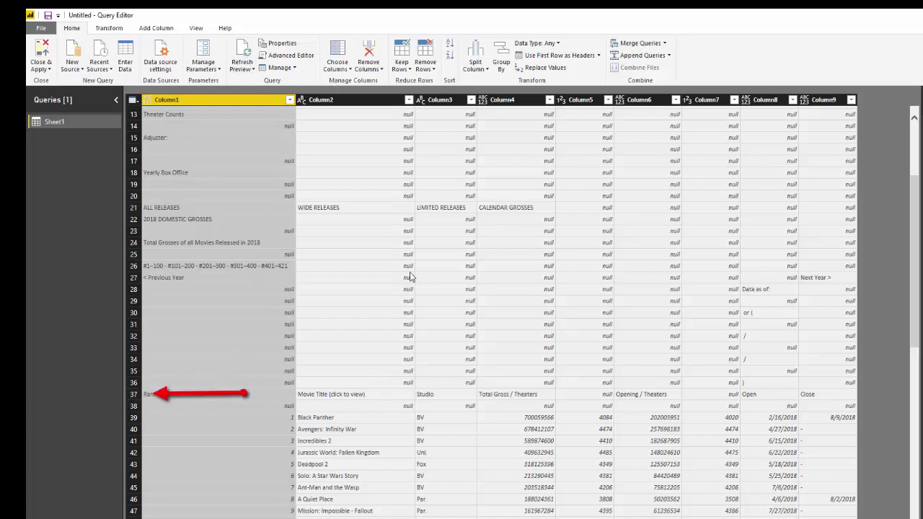
{"action": "left_click", "coordinate": [432, 70]}
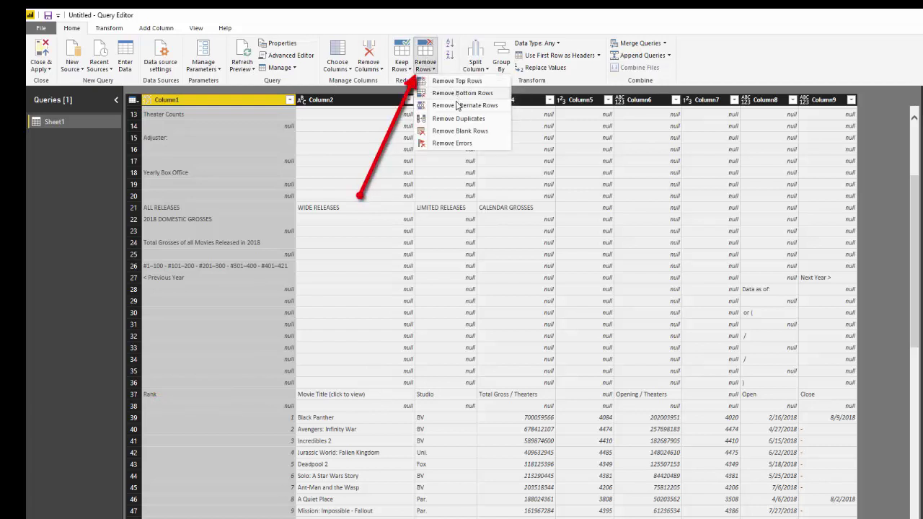
{"action": "left_click", "coordinate": [446, 84]}
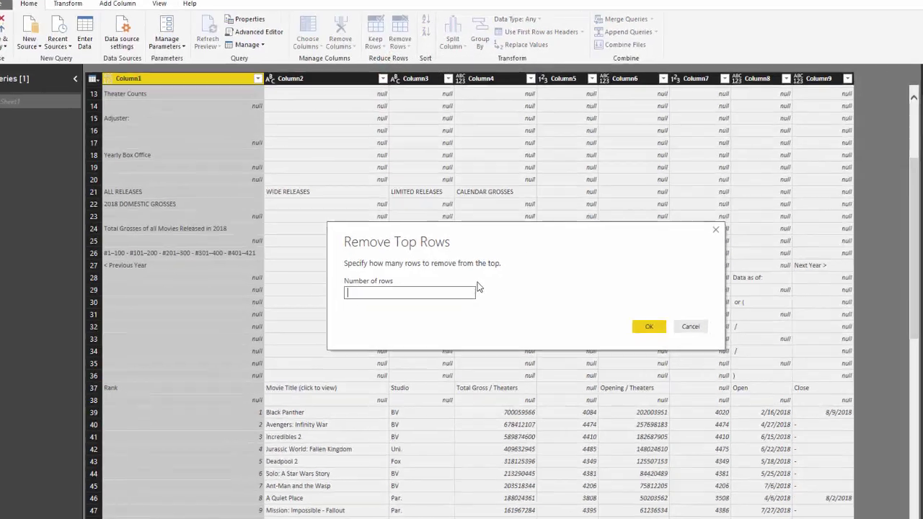
{"action": "type", "text": "36"}
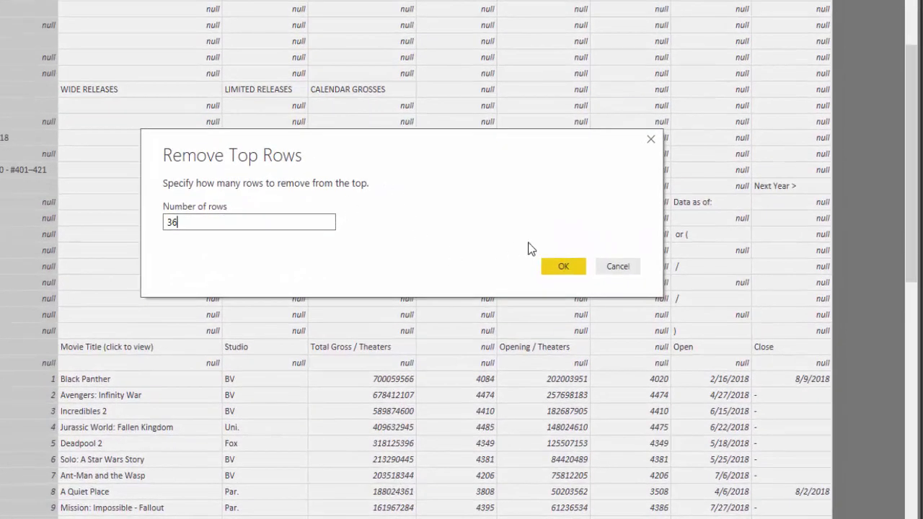
{"action": "left_click", "coordinate": [555, 266]}
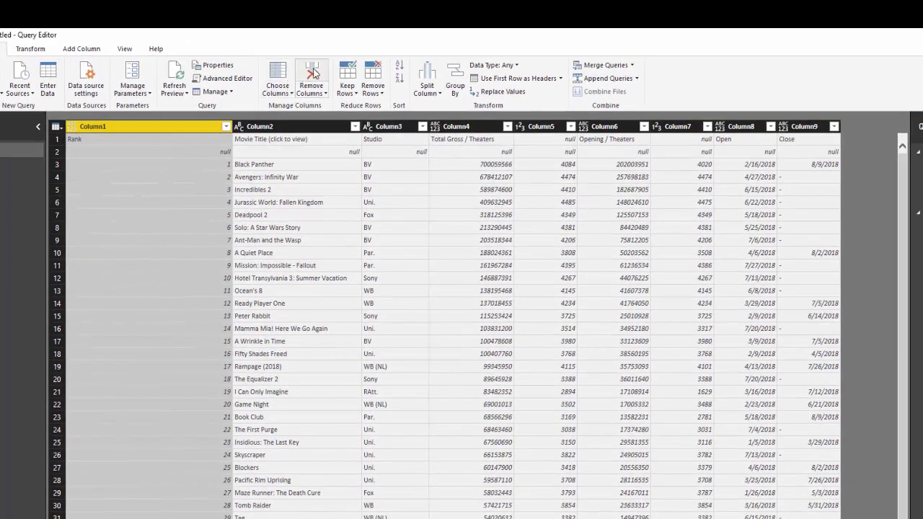
Step: Remove the Rank column and promote the first row to column headers
{"action": "left_click", "coordinate": [312, 71]}
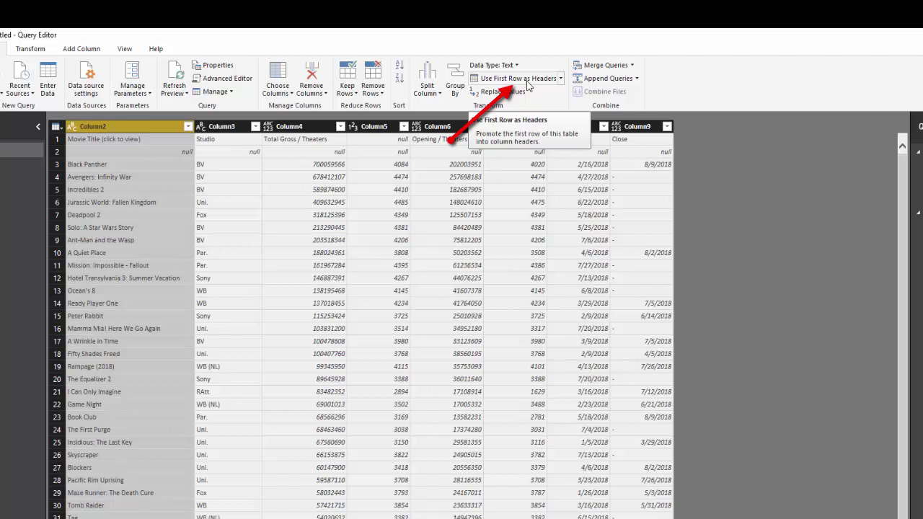
{"action": "left_click", "coordinate": [528, 86]}
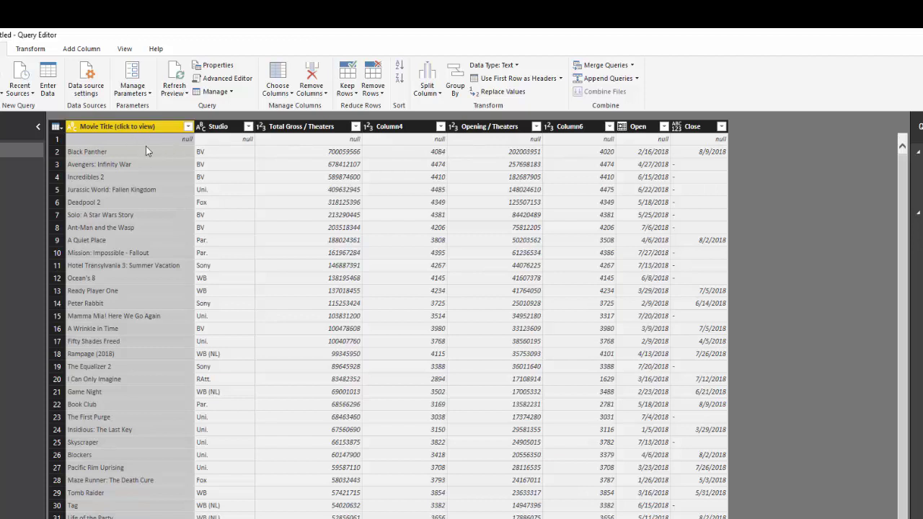
Step: Remove the top 1 row, the empty one directly beneath the column headers
{"action": "left_click", "coordinate": [376, 91]}
{"action": "left_click", "coordinate": [384, 107]}
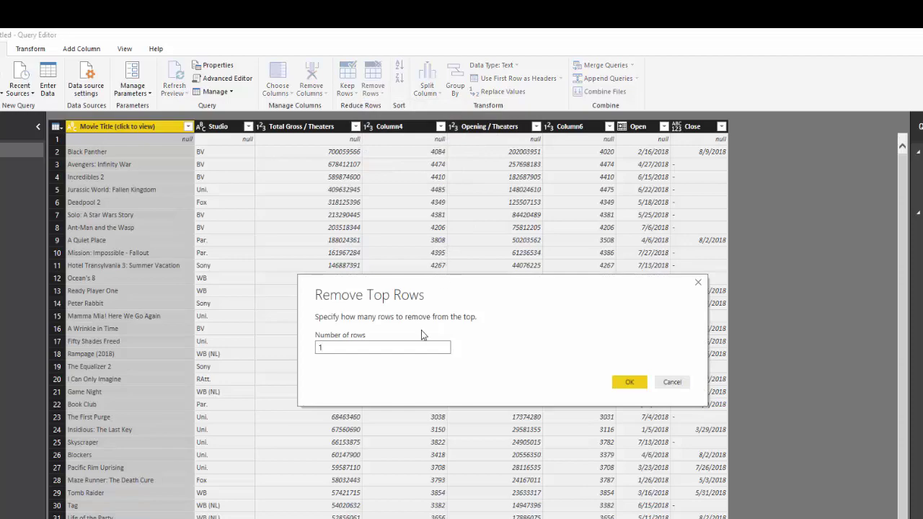
{"action": "key", "text": "Return"}
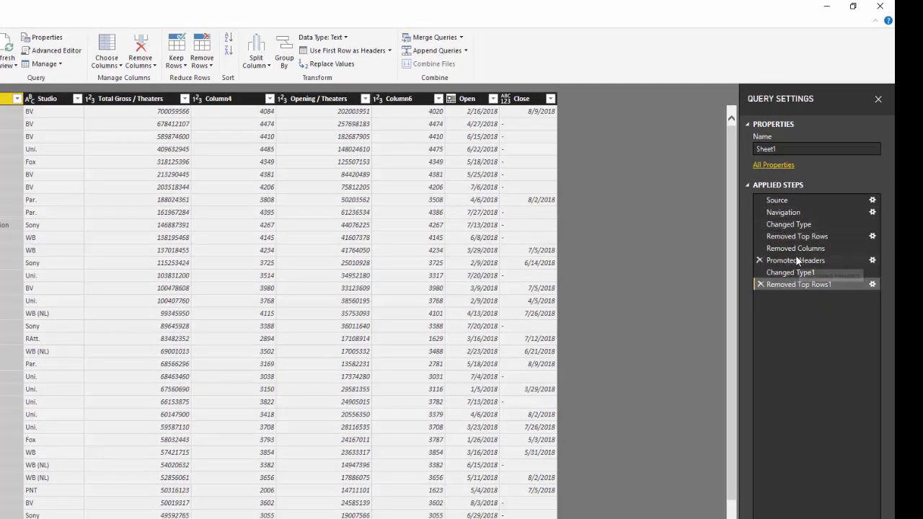
Step: Review the table at the earlier applied steps of the query and return to the last one
{"action": "left_click", "coordinate": [786, 224]}
{"action": "left_click", "coordinate": [782, 212]}
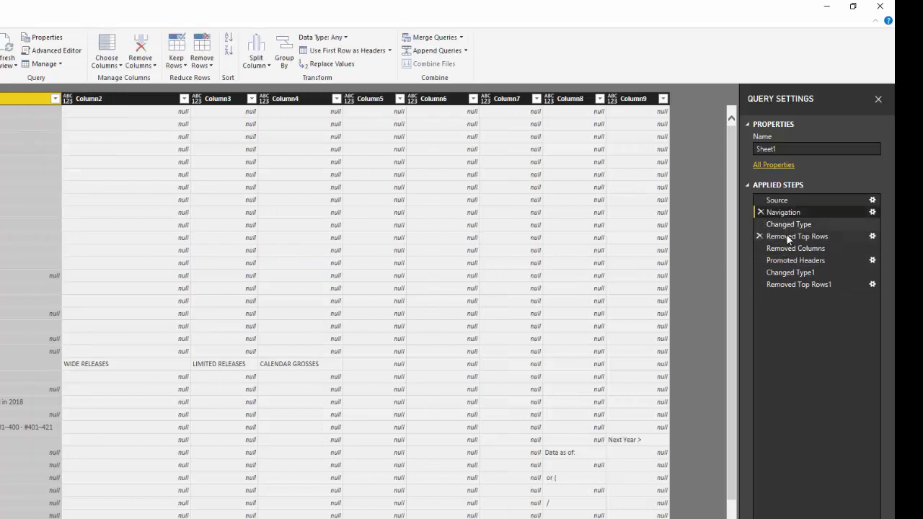
{"action": "left_click", "coordinate": [787, 235]}
{"action": "left_click", "coordinate": [785, 248]}
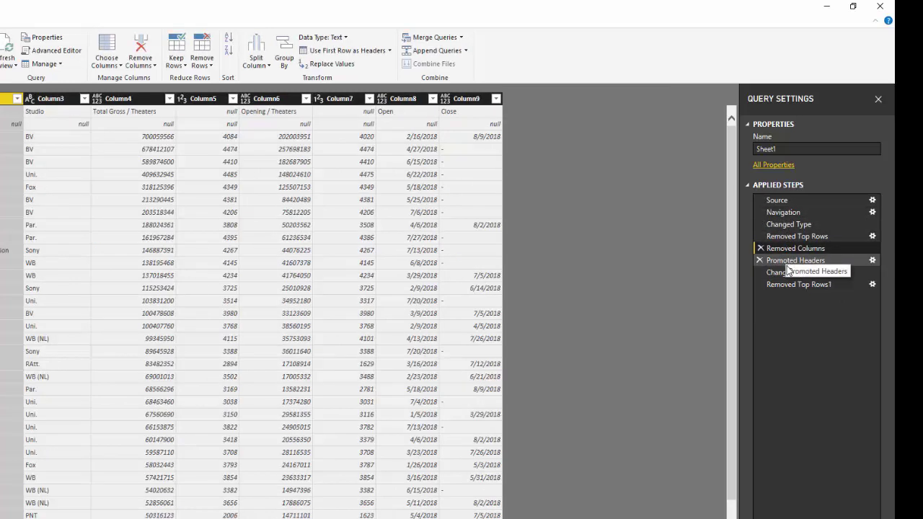
{"action": "left_click", "coordinate": [787, 265]}
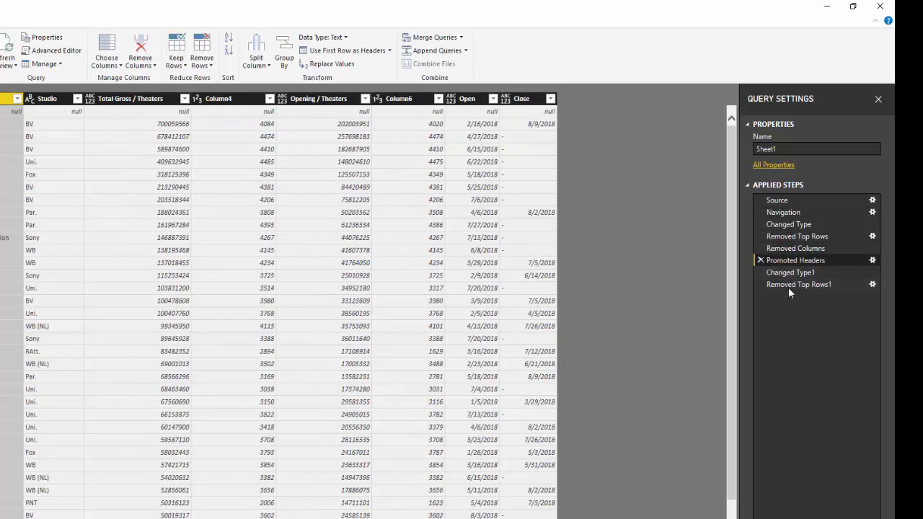
{"action": "left_click", "coordinate": [788, 287]}
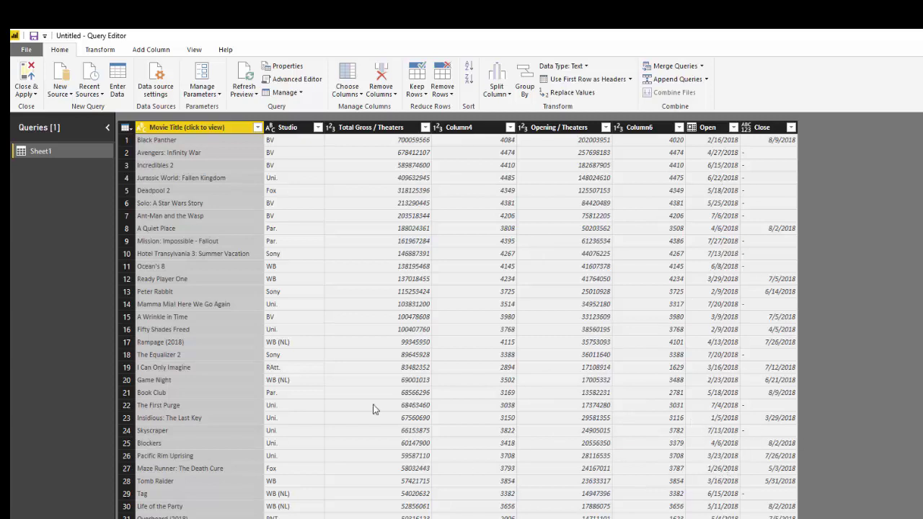
Step: Rename the "Movie Title (click to view)" column to "Movie Title"
{"action": "double_click", "coordinate": [216, 129]}
{"action": "left_click", "coordinate": [232, 133]}
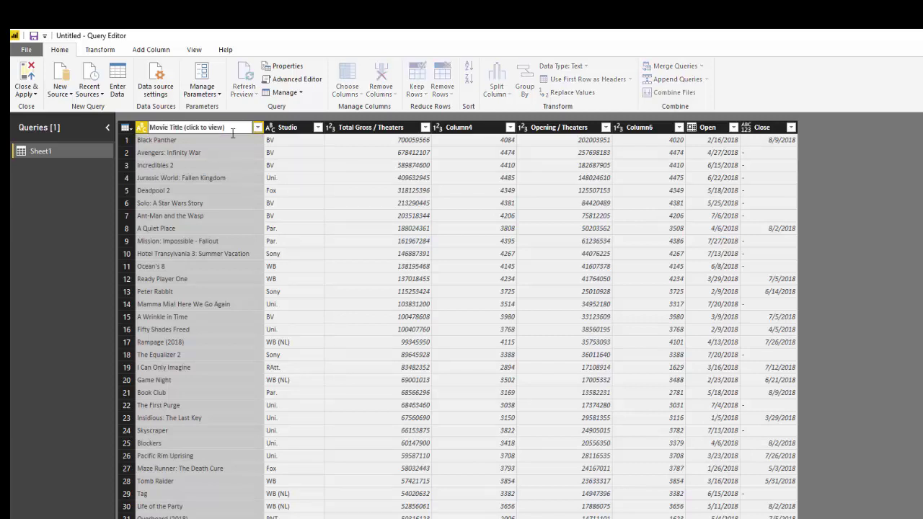
{"action": "left_click_drag", "start_coordinate": [232, 129], "coordinate": [188, 132]}
{"action": "key", "text": "Return"}
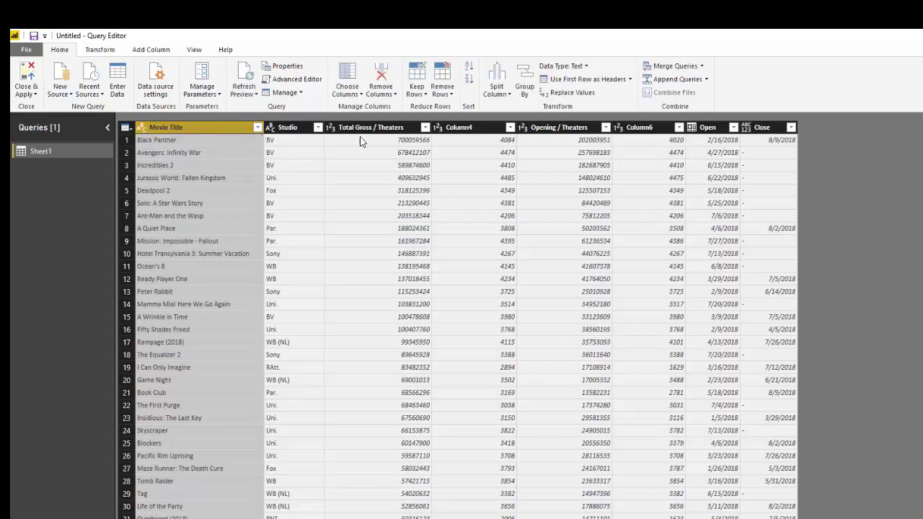
Step: Rename the "Column4" column to "Theater"
{"action": "left_click", "coordinate": [468, 127]}
{"action": "double_click", "coordinate": [468, 127]}
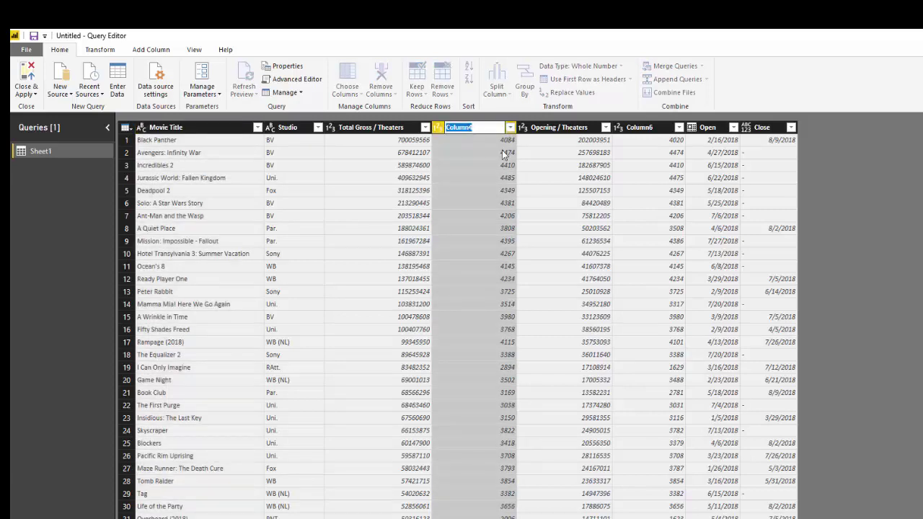
{"action": "type", "text": "Theater"}
{"action": "key", "text": "Return"}
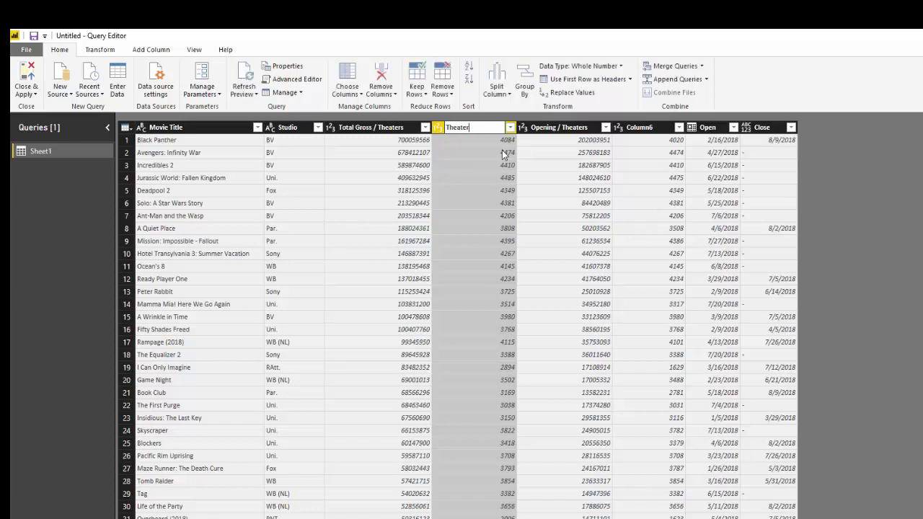
Step: Remove the Column6 and Close columns from the Sheet1 query
{"action": "left_click", "coordinate": [632, 134]}
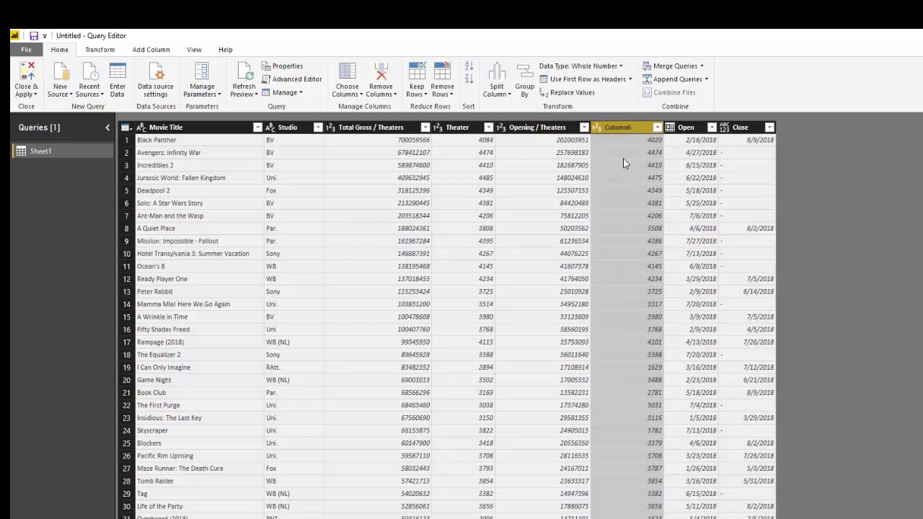
{"action": "left_click", "coordinate": [381, 75]}
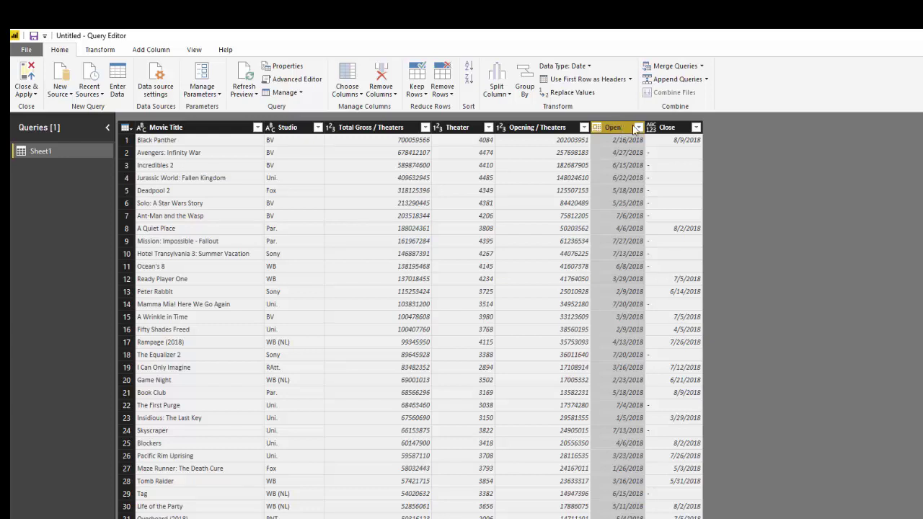
{"action": "left_click", "coordinate": [666, 128]}
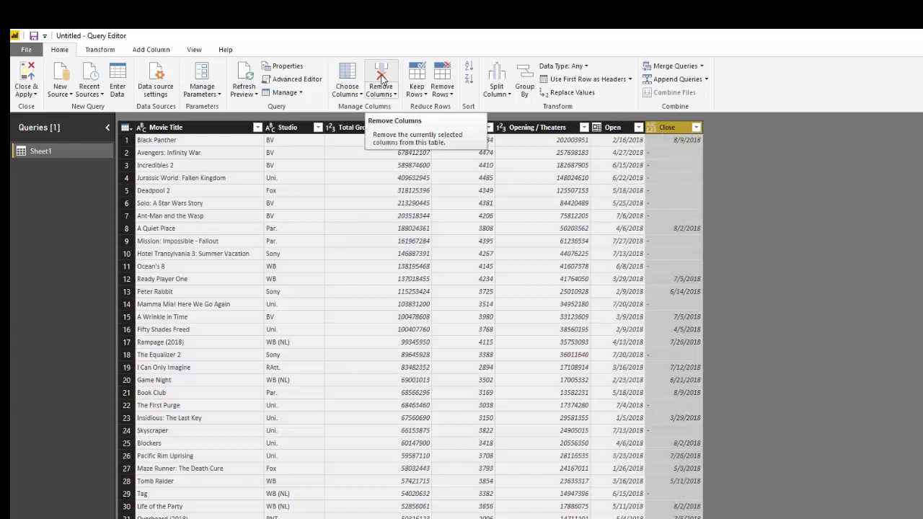
{"action": "left_click", "coordinate": [382, 79]}
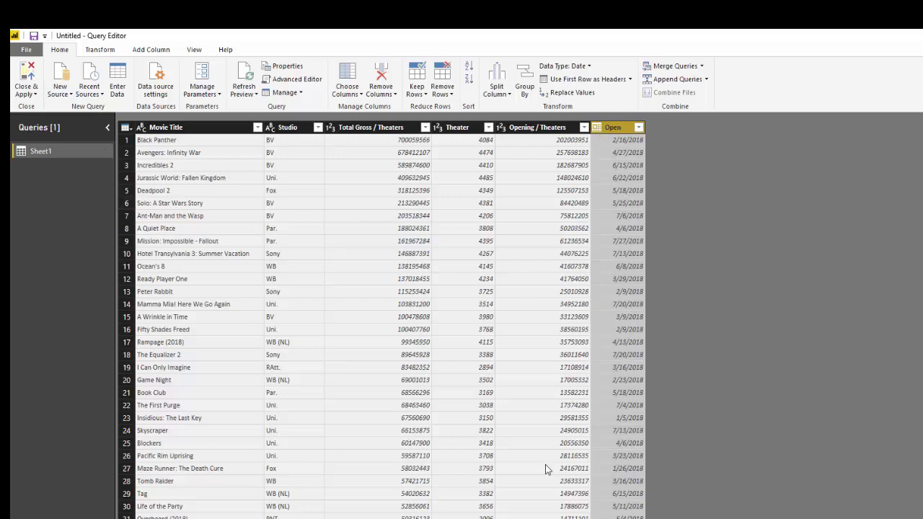
Step: Check the remaining rows of the cleaned table, and close the Query Editor with its changes applied
{"action": "scroll", "coordinate": [317, 440], "scroll_direction": "down", "scroll_amount": 10}
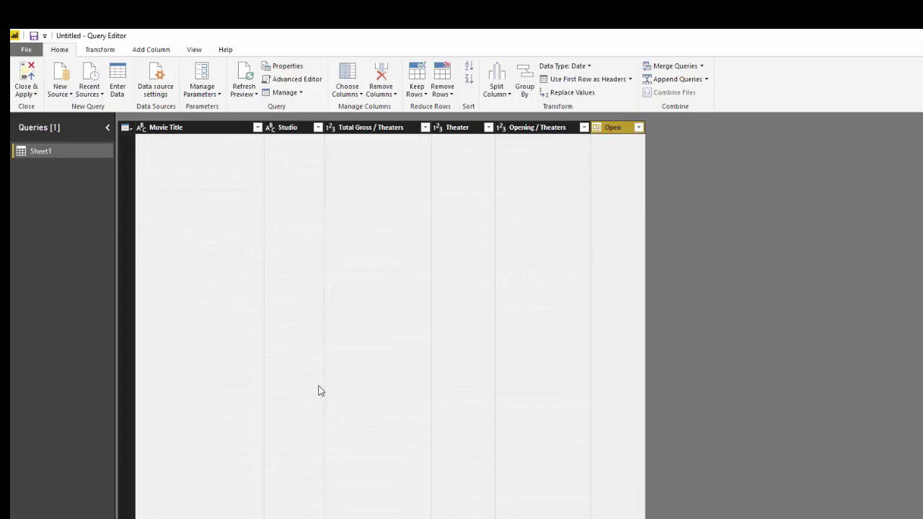
{"action": "scroll", "coordinate": [302, 288], "scroll_direction": "down", "scroll_amount": 20}
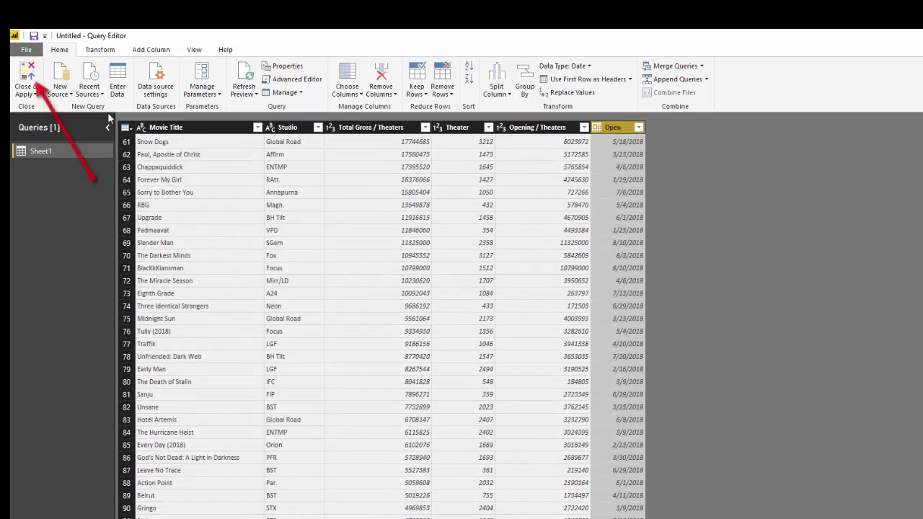
{"action": "left_click", "coordinate": [37, 94]}
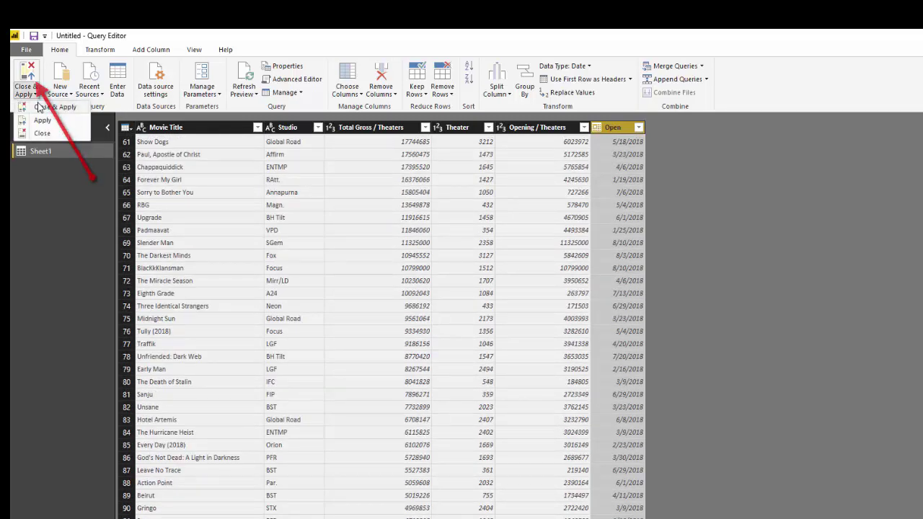
{"action": "left_click", "coordinate": [42, 134]}
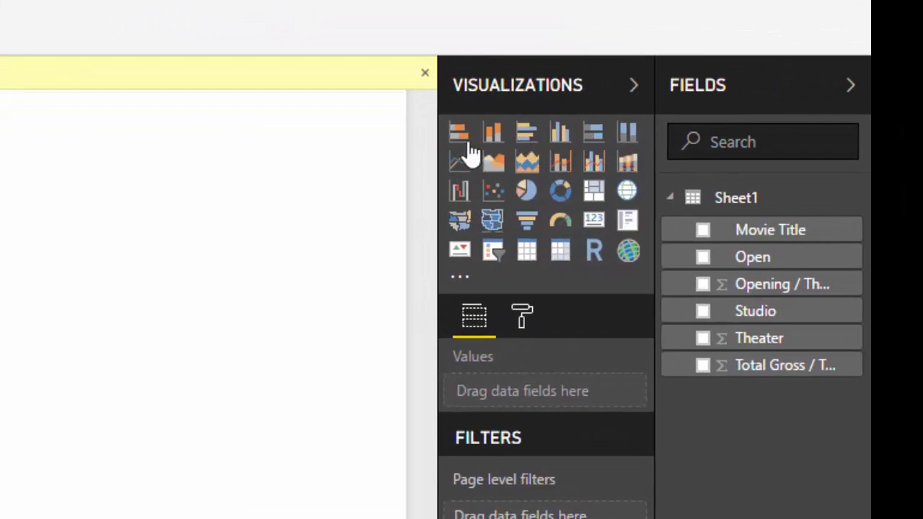
Step: Create a stacked bar chart of Total Gross / Theaters by Movie Title, and enlarge it away from the page corner
{"action": "left_click", "coordinate": [460, 134]}
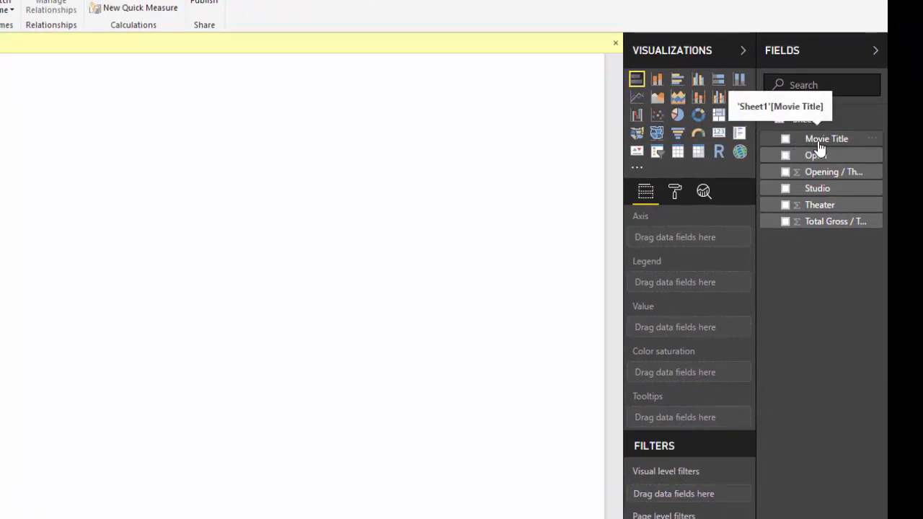
{"action": "left_click_drag", "start_coordinate": [819, 147], "coordinate": [689, 251]}
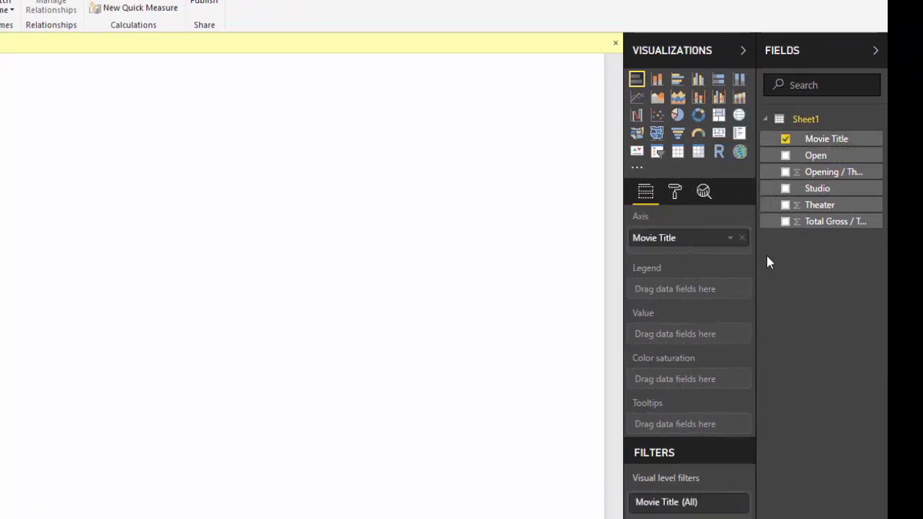
{"action": "left_click", "coordinate": [784, 223]}
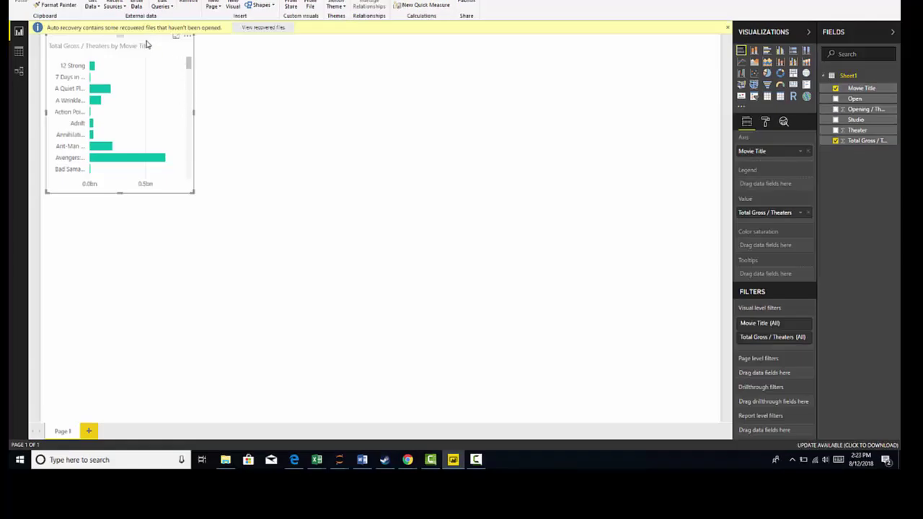
{"action": "left_click_drag", "start_coordinate": [146, 45], "coordinate": [213, 128]}
{"action": "left_click_drag", "start_coordinate": [259, 274], "coordinate": [370, 342]}
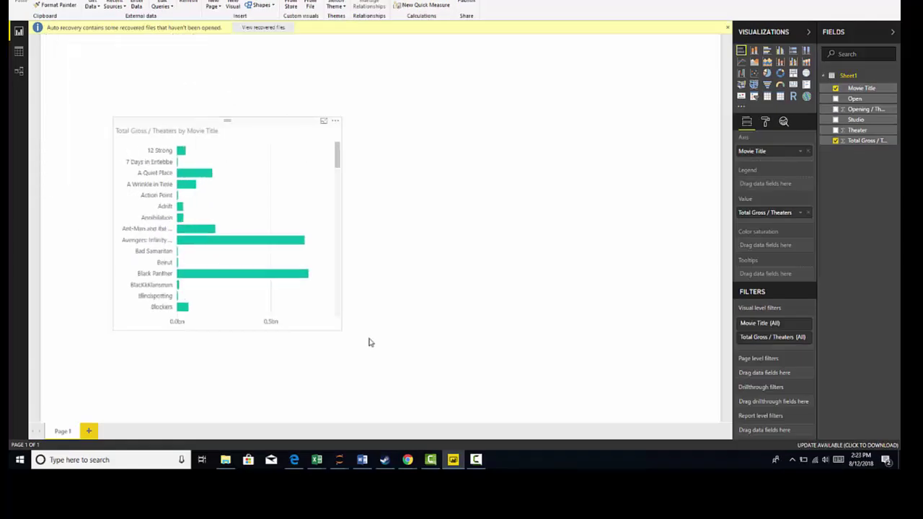
Step: Sort the bar chart by Movie Title
{"action": "left_click", "coordinate": [364, 123]}
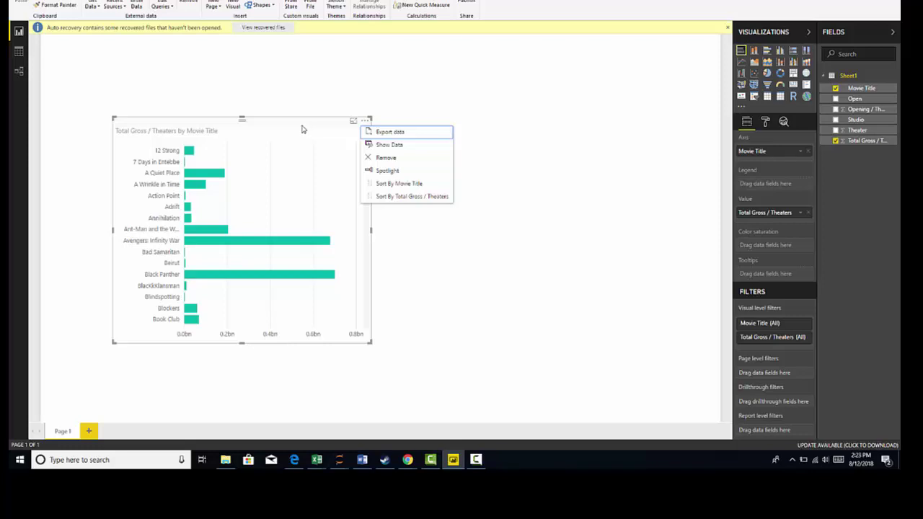
{"action": "left_click", "coordinate": [382, 184]}
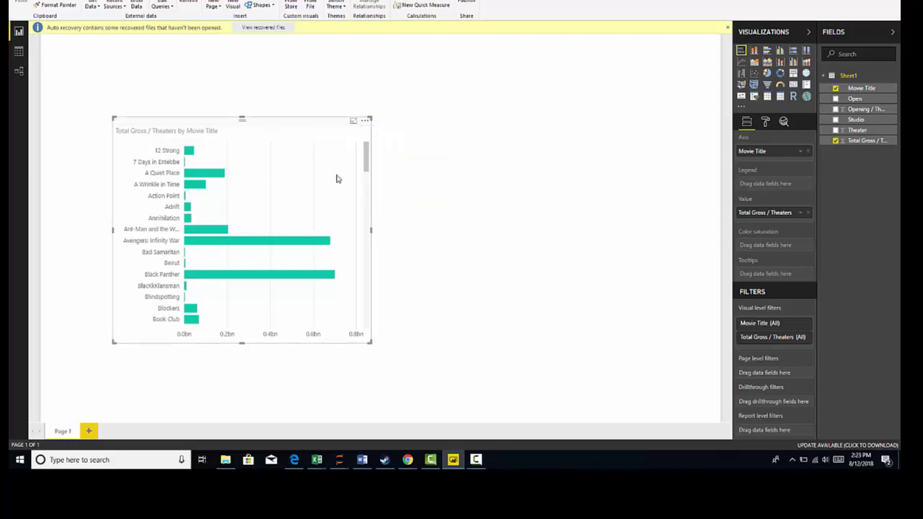
{"action": "left_click_drag", "start_coordinate": [365, 163], "coordinate": [368, 111]}
{"action": "left_click", "coordinate": [368, 112]}
Step: Sort the bar chart by Total Gross / Theaters, and place it slightly widened near the upper-left corner of the page
{"action": "left_click", "coordinate": [363, 121]}
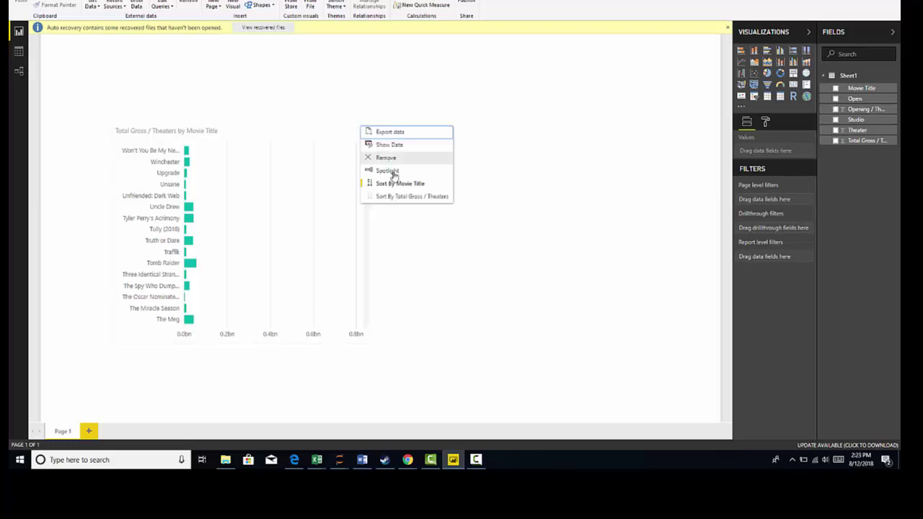
{"action": "left_click", "coordinate": [406, 198]}
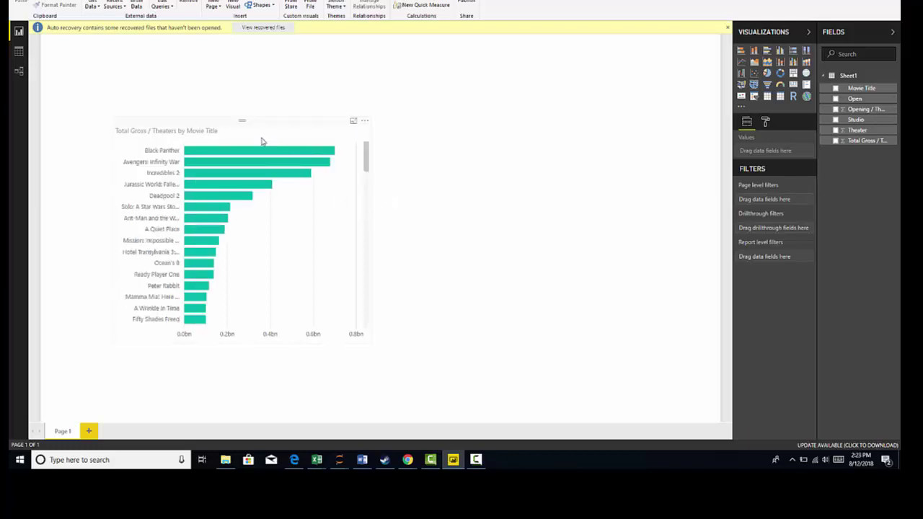
{"action": "left_click_drag", "start_coordinate": [242, 121], "coordinate": [199, 93]}
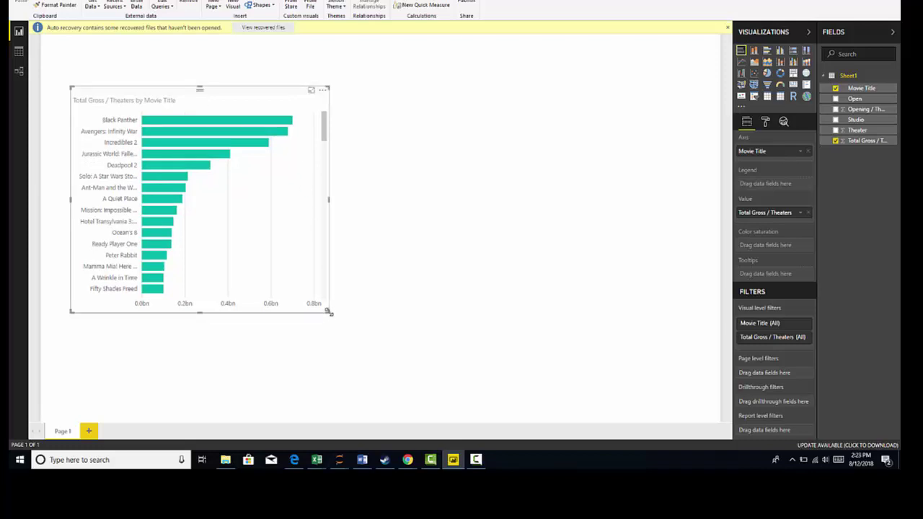
{"action": "left_click_drag", "start_coordinate": [329, 312], "coordinate": [360, 317]}
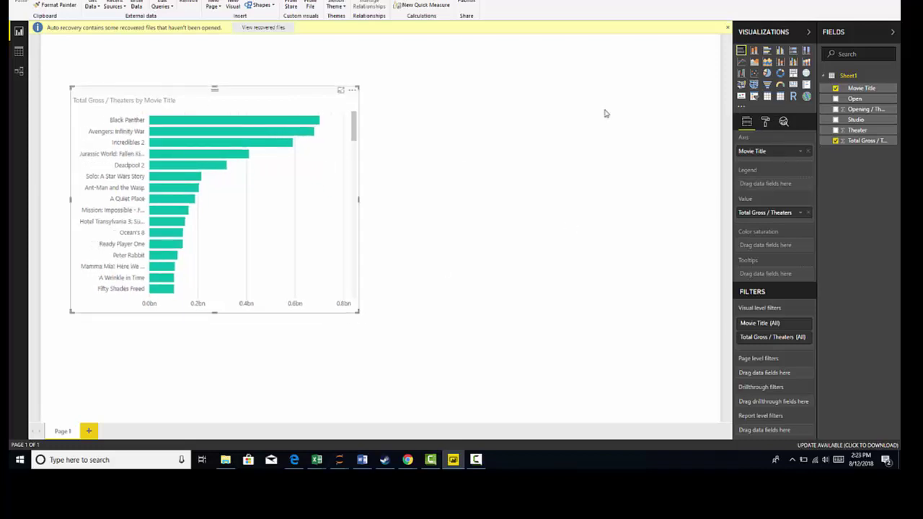
{"action": "left_click_drag", "start_coordinate": [279, 98], "coordinate": [261, 85]}
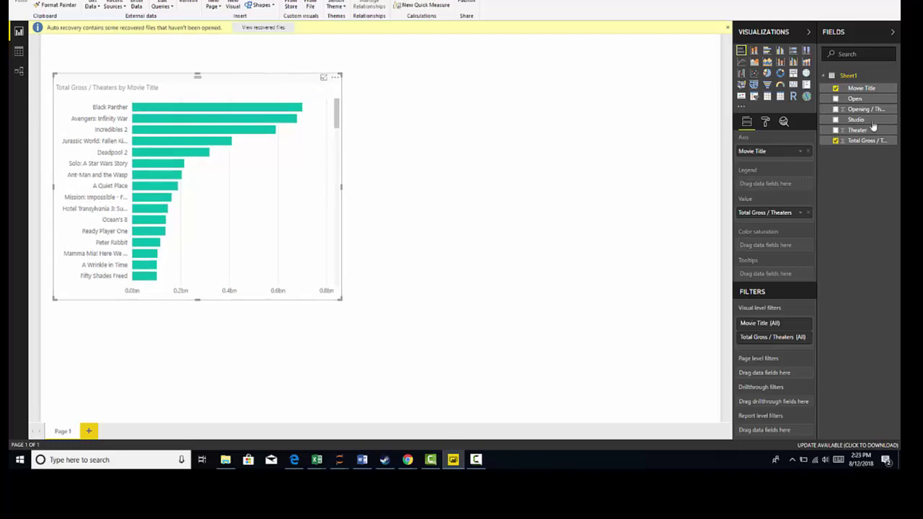
Step: Add a pie chart of Total Gross / Theaters by Studio, and place it enlarged to the right of the bar chart
{"action": "left_click", "coordinate": [658, 156]}
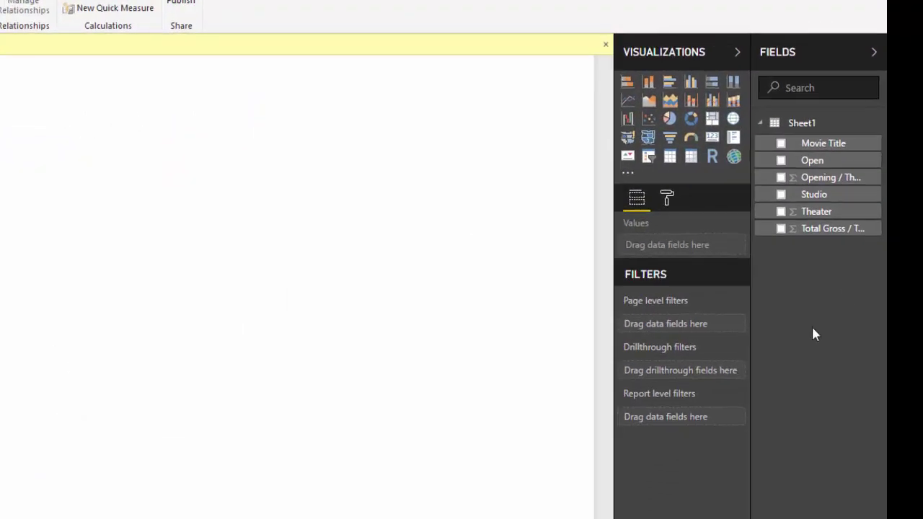
{"action": "left_click", "coordinate": [666, 120]}
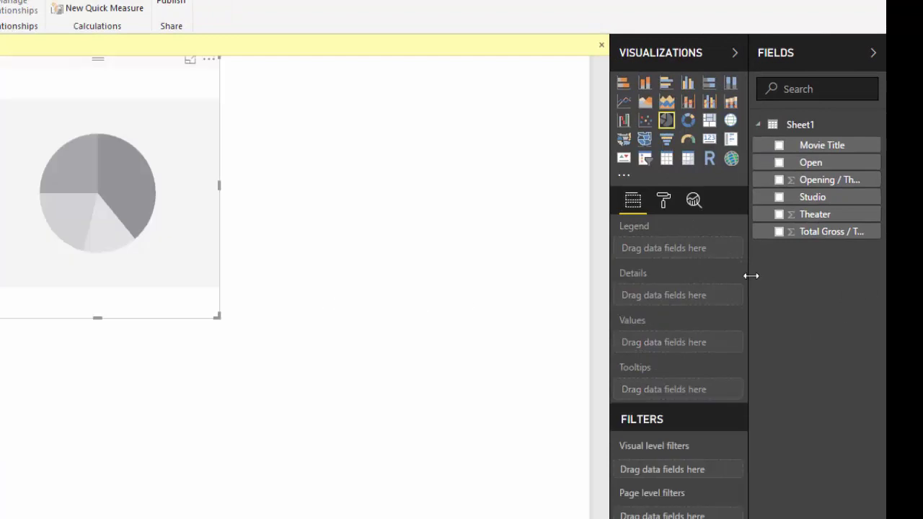
{"action": "left_click", "coordinate": [778, 197]}
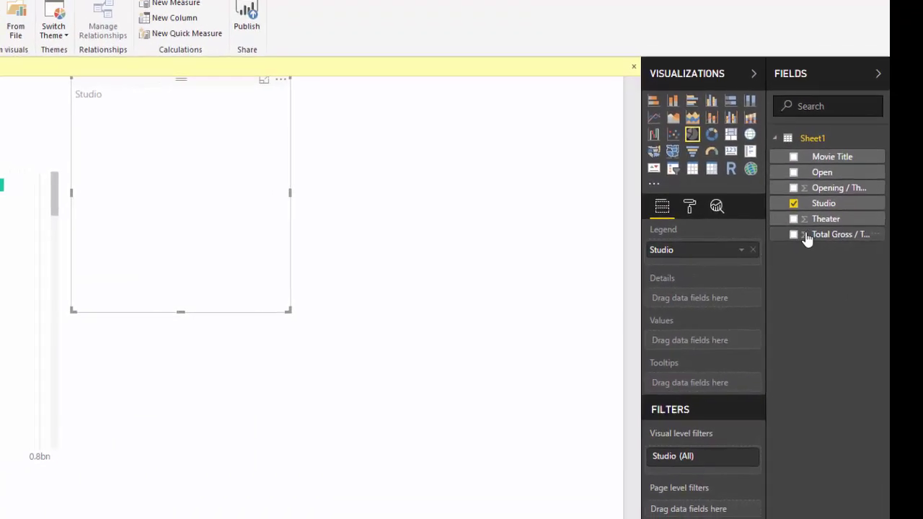
{"action": "left_click", "coordinate": [792, 234]}
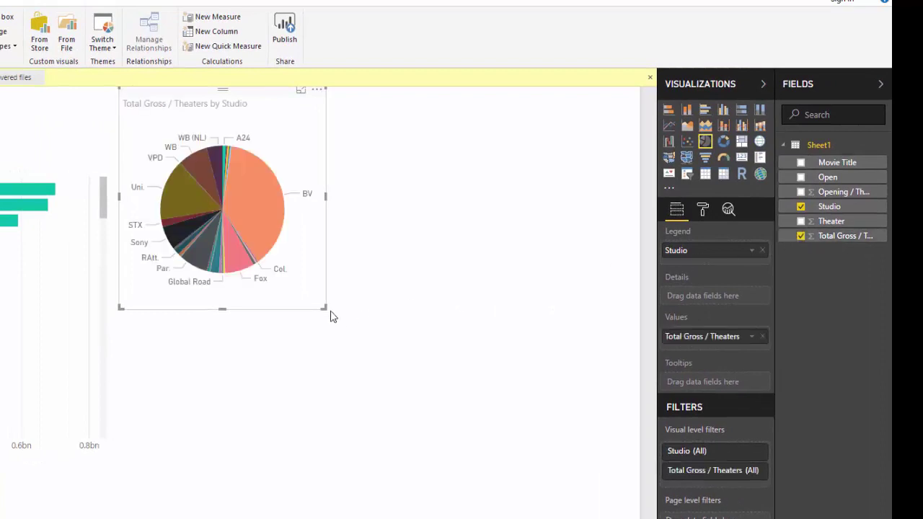
{"action": "left_click_drag", "start_coordinate": [364, 345], "coordinate": [483, 401]}
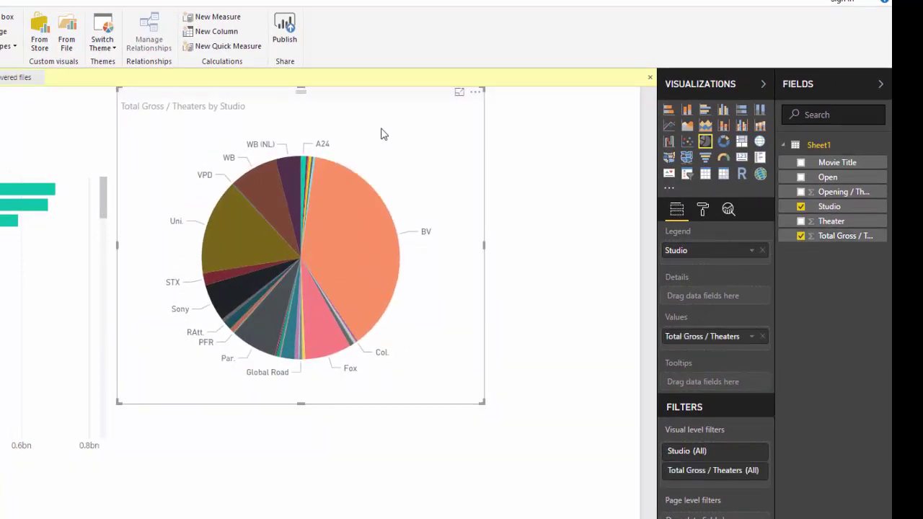
{"action": "left_click_drag", "start_coordinate": [381, 134], "coordinate": [410, 212]}
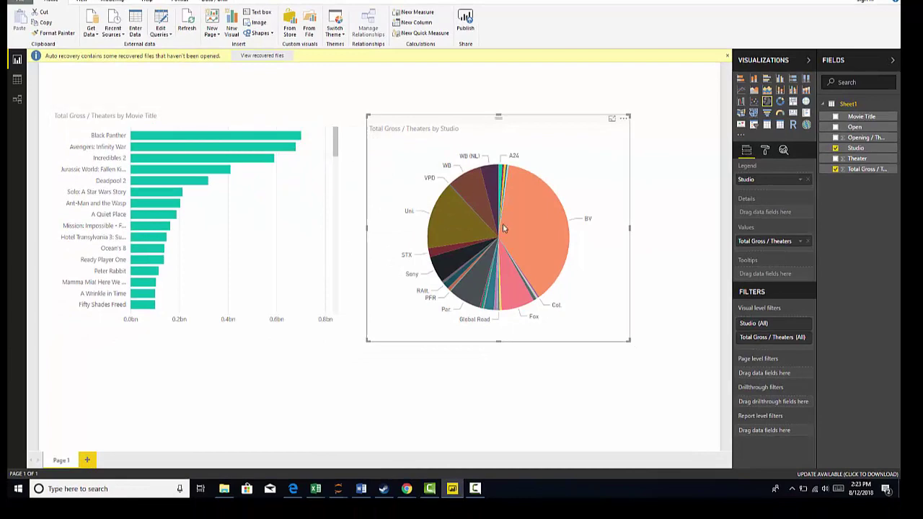
Step: Turn on data labels for the Total Gross / Theaters by Movie Title bar chart
{"action": "left_click", "coordinate": [262, 110]}
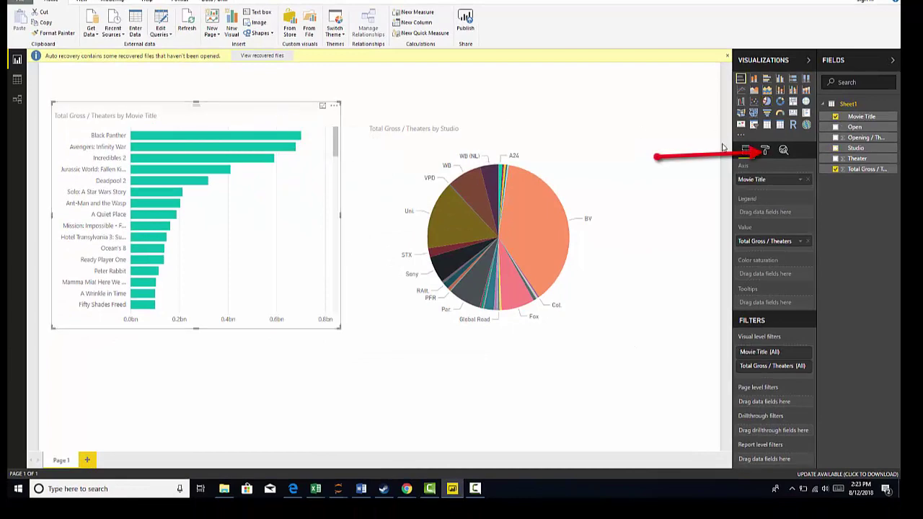
{"action": "left_click", "coordinate": [764, 150]}
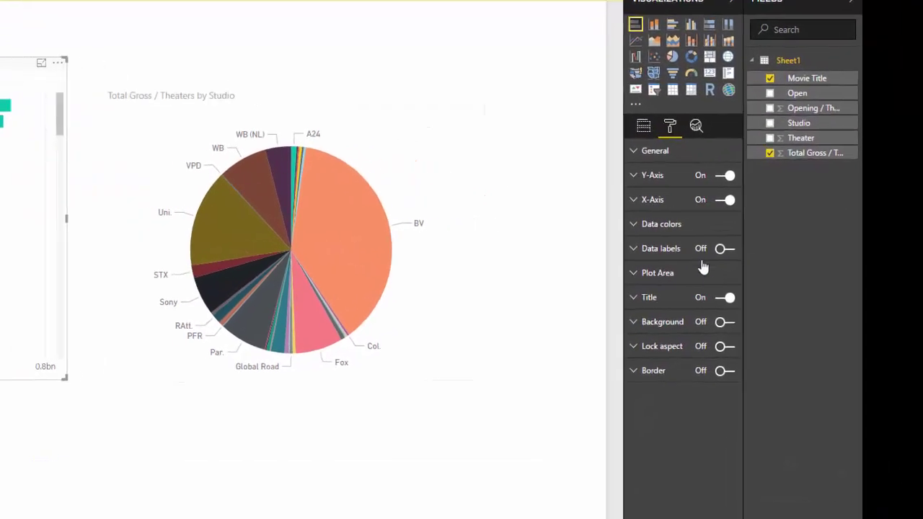
{"action": "left_click", "coordinate": [769, 244]}
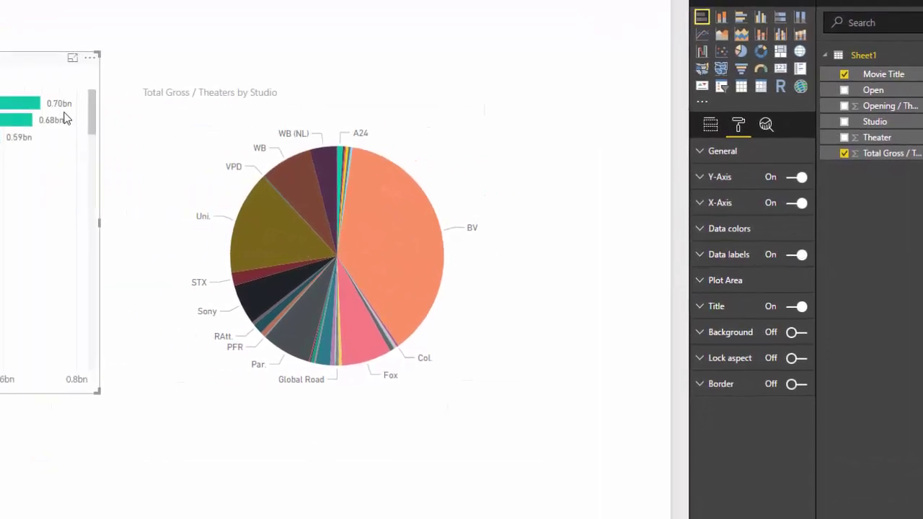
Step: Set the label style of the Total Gross / Theaters by Studio pie chart to All detail labels
{"action": "left_click", "coordinate": [175, 90]}
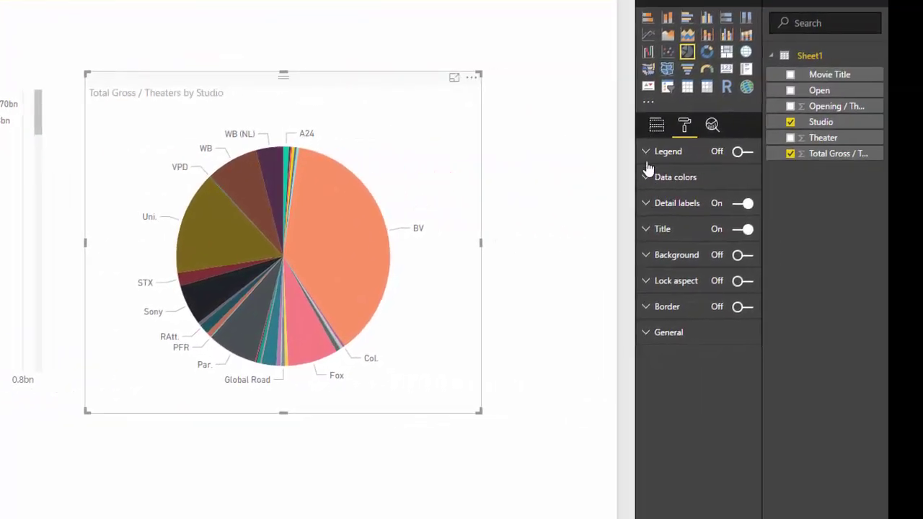
{"action": "left_click", "coordinate": [647, 176]}
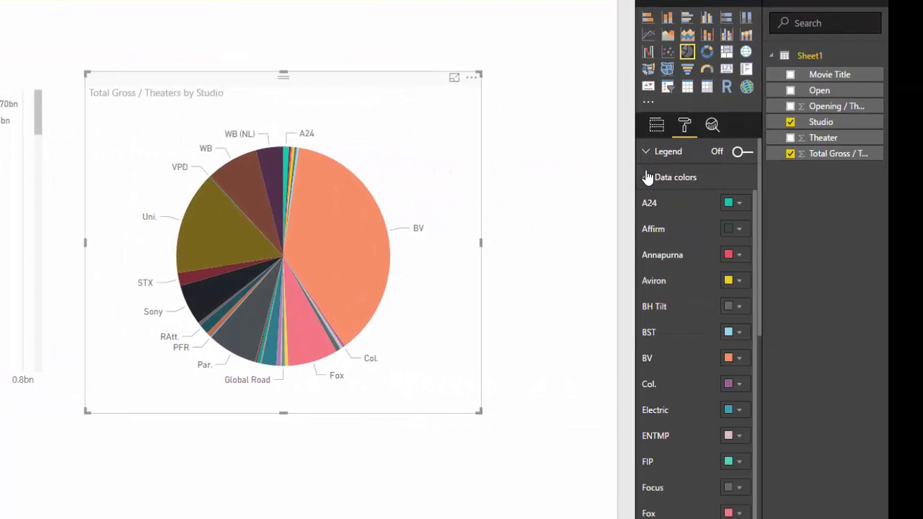
{"action": "left_click", "coordinate": [647, 176]}
{"action": "left_click", "coordinate": [646, 151]}
{"action": "left_click", "coordinate": [646, 152]}
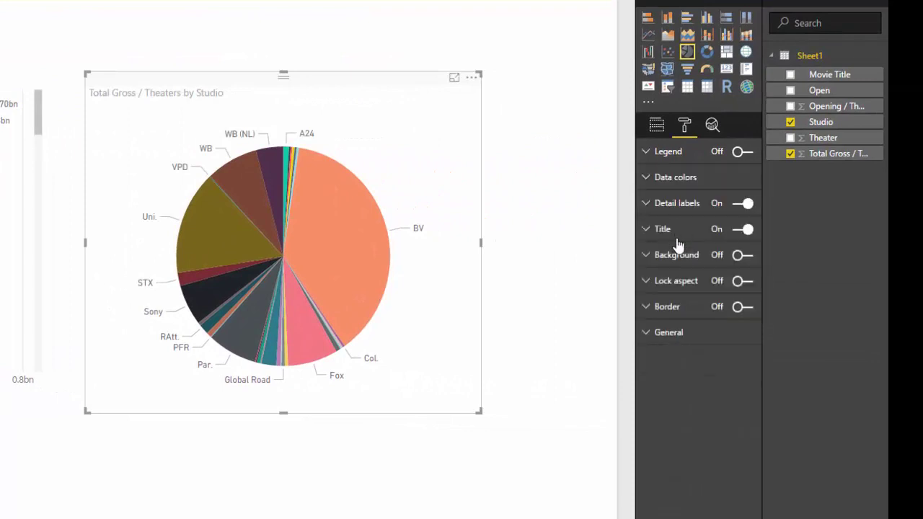
{"action": "left_click", "coordinate": [646, 203]}
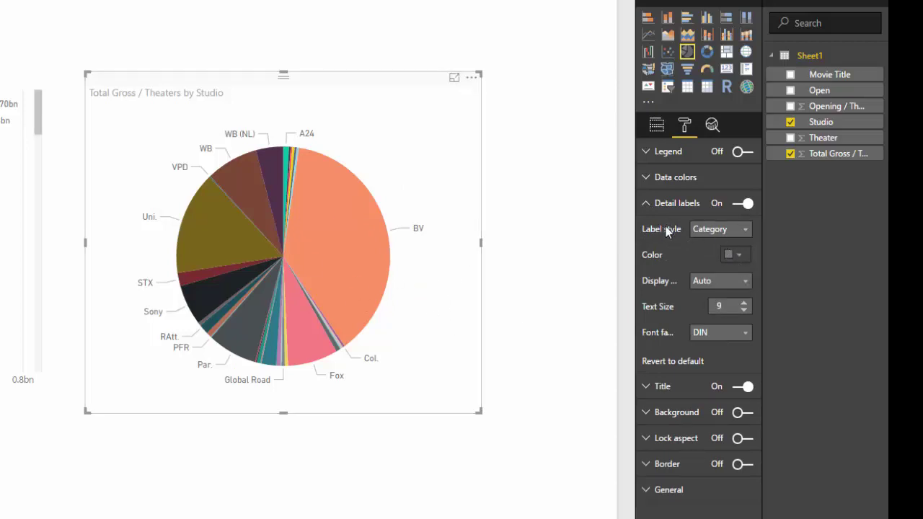
{"action": "left_click", "coordinate": [731, 232]}
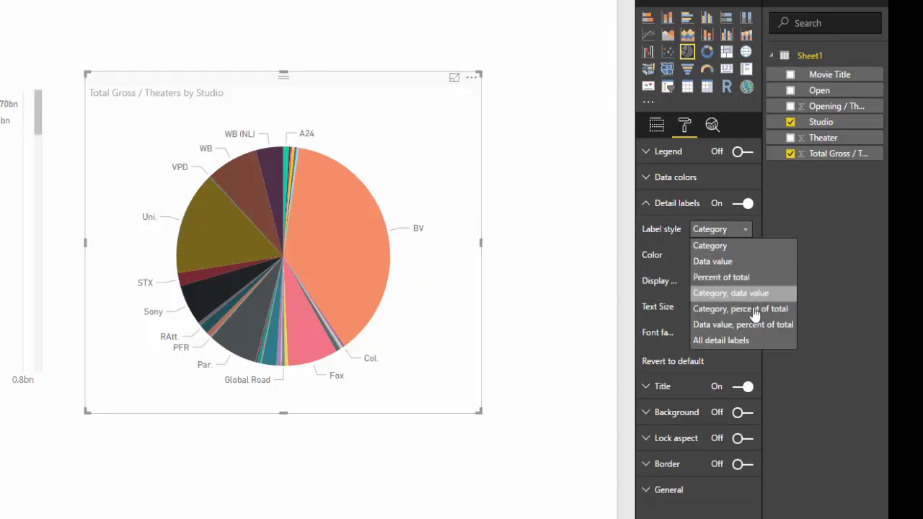
{"action": "left_click", "coordinate": [746, 340]}
Step: Move the pie chart slightly closer to the bar chart, and nudge the bar chart a little down and right
{"action": "mouse_move", "coordinate": [302, 99]}
{"action": "left_mouse_down"}
{"action": "mouse_move", "coordinate": [300, 76]}
{"action": "mouse_move", "coordinate": [308, 93]}
{"action": "left_mouse_up"}
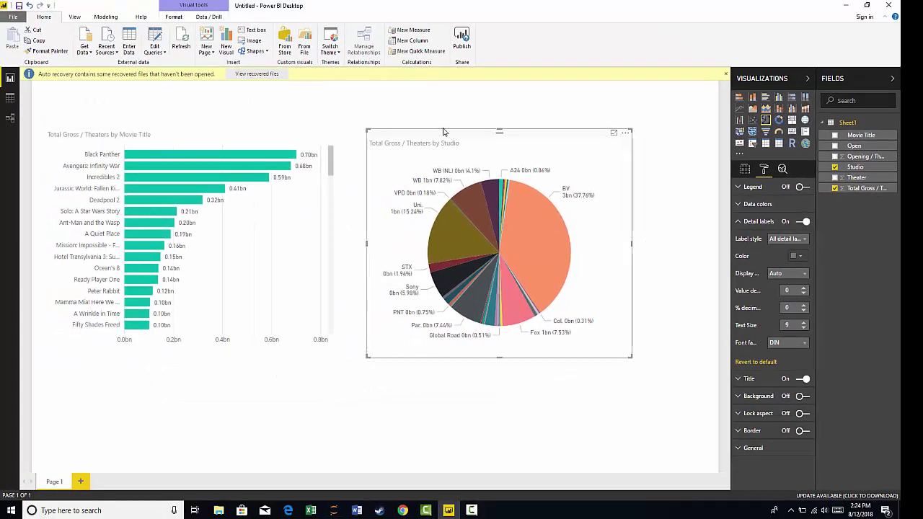
{"action": "left_click_drag", "start_coordinate": [443, 132], "coordinate": [430, 127]}
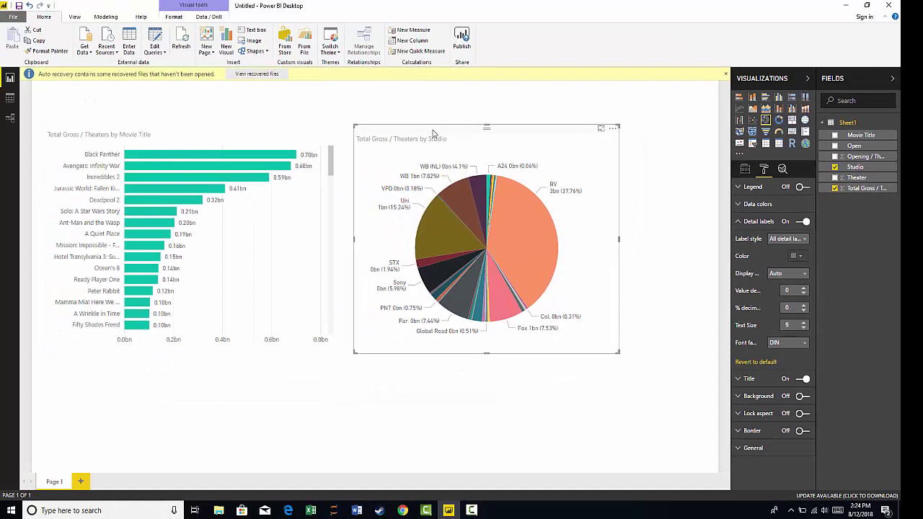
{"action": "left_click_drag", "start_coordinate": [302, 132], "coordinate": [306, 141]}
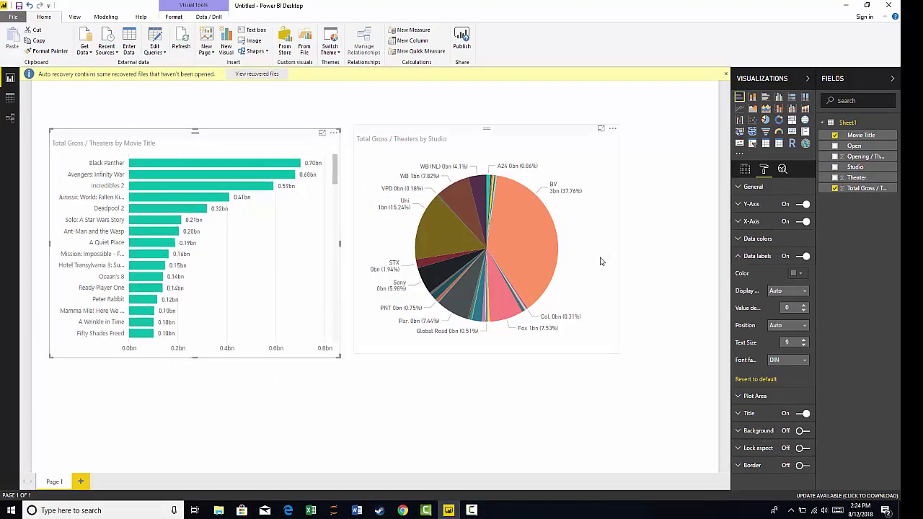
Step: Cross-highlight the bar chart by the WB slice of the pie chart, and clear the highlight again
{"action": "left_click", "coordinate": [460, 209]}
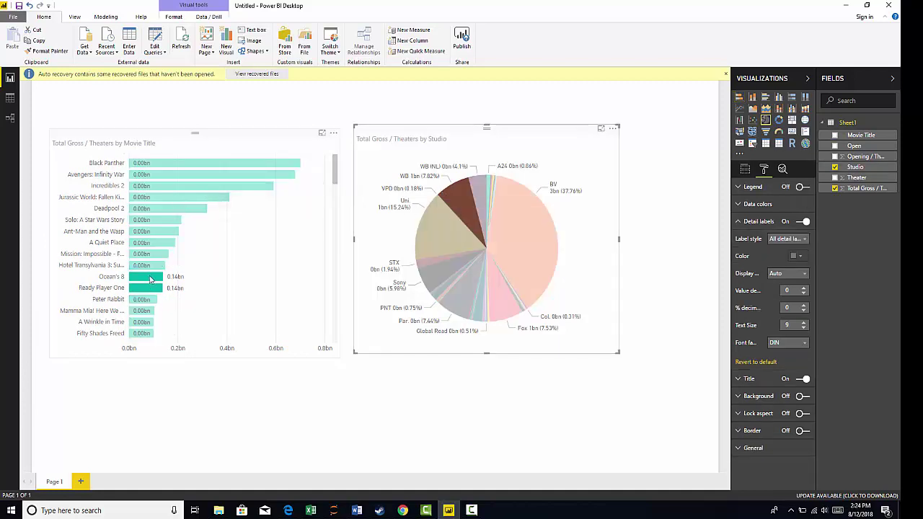
{"action": "left_click", "coordinate": [454, 203]}
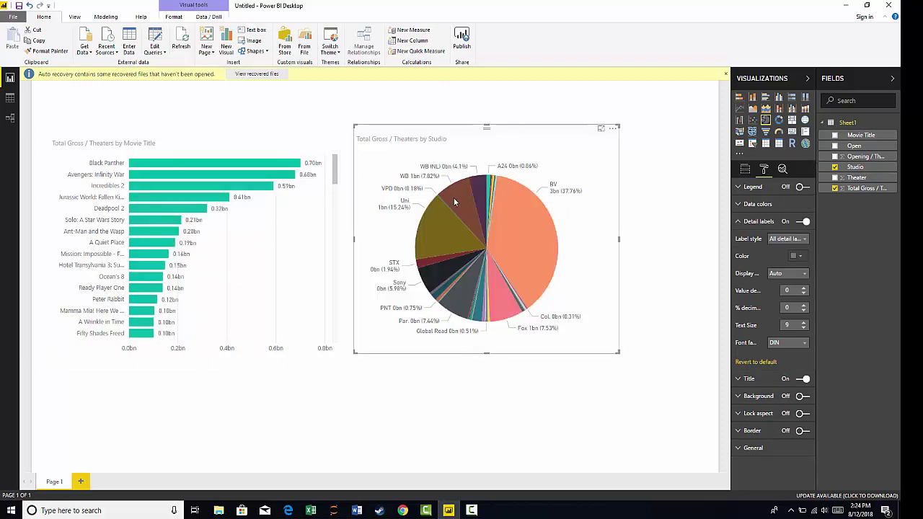
Step: Add a slicer on the Open field, and place it flattened into a compact date range above the bar chart
{"action": "left_click", "coordinate": [685, 224]}
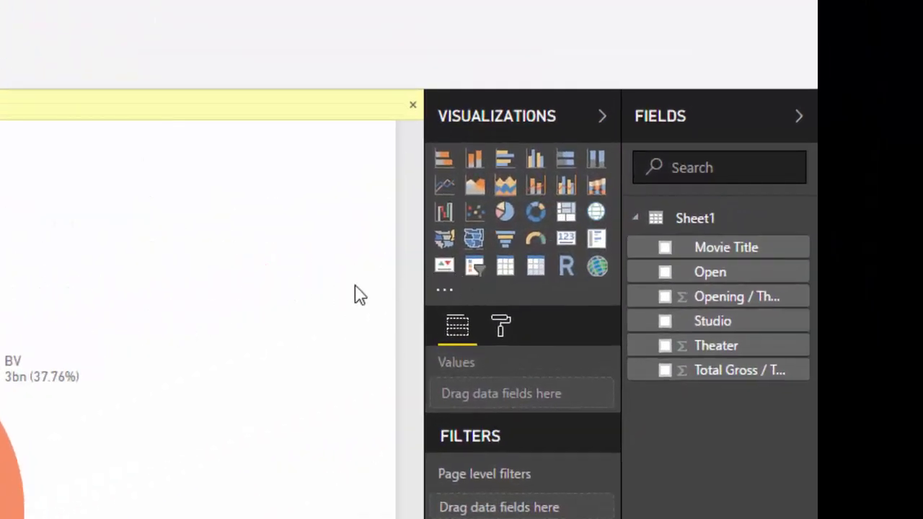
{"action": "left_click", "coordinate": [474, 267]}
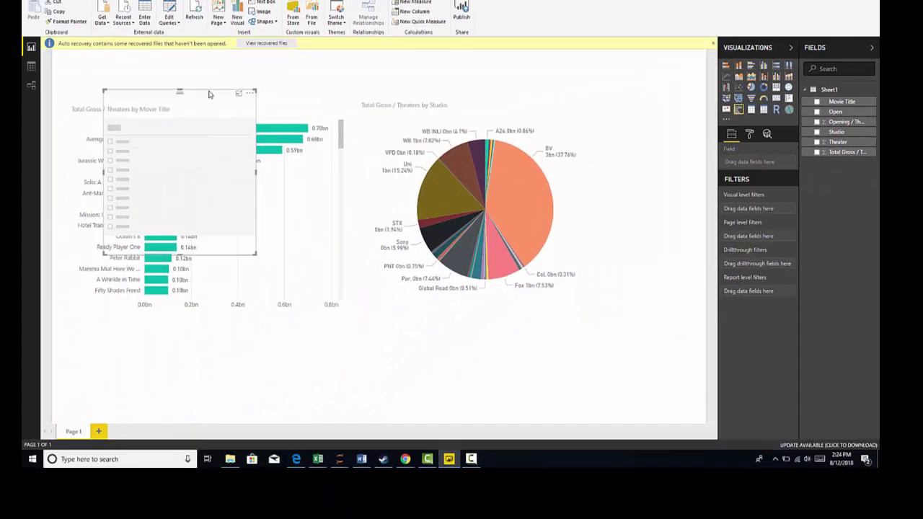
{"action": "left_click_drag", "start_coordinate": [182, 90], "coordinate": [358, 92]}
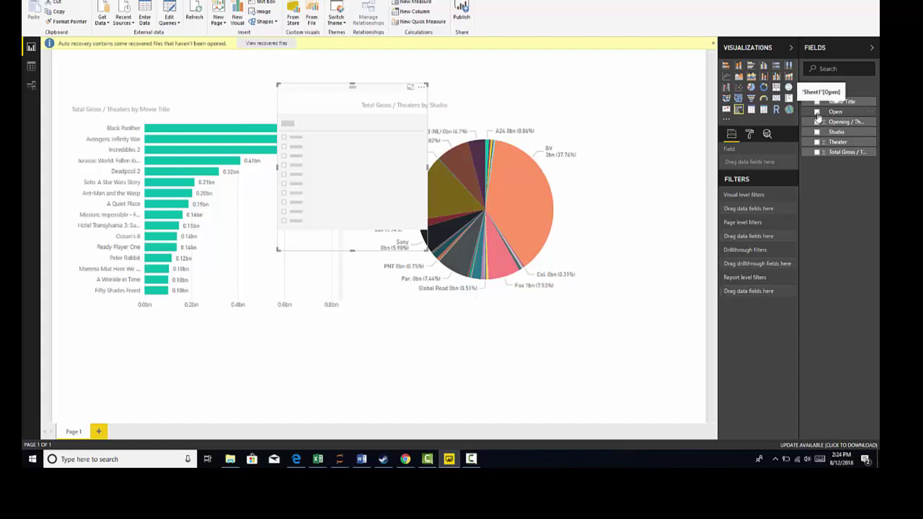
{"action": "left_click", "coordinate": [817, 112]}
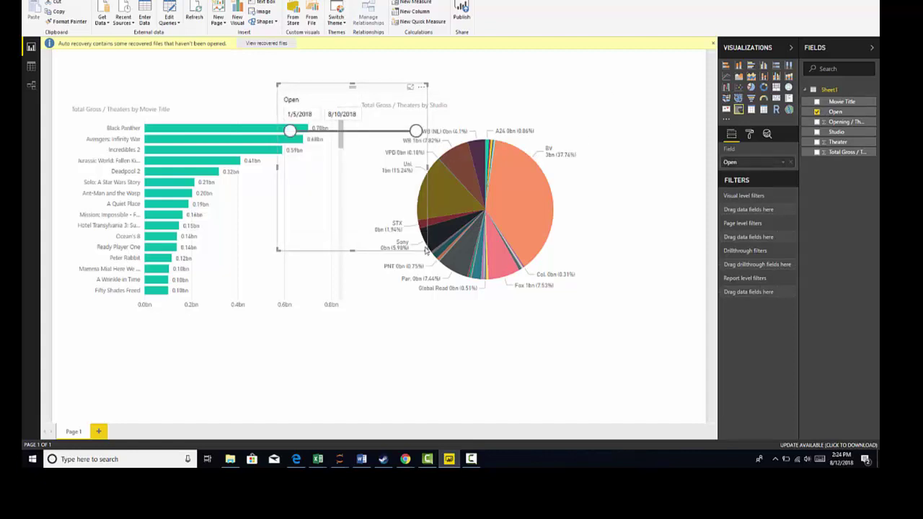
{"action": "left_click_drag", "start_coordinate": [425, 250], "coordinate": [447, 137]}
{"action": "left_click_drag", "start_coordinate": [392, 86], "coordinate": [228, 64]}
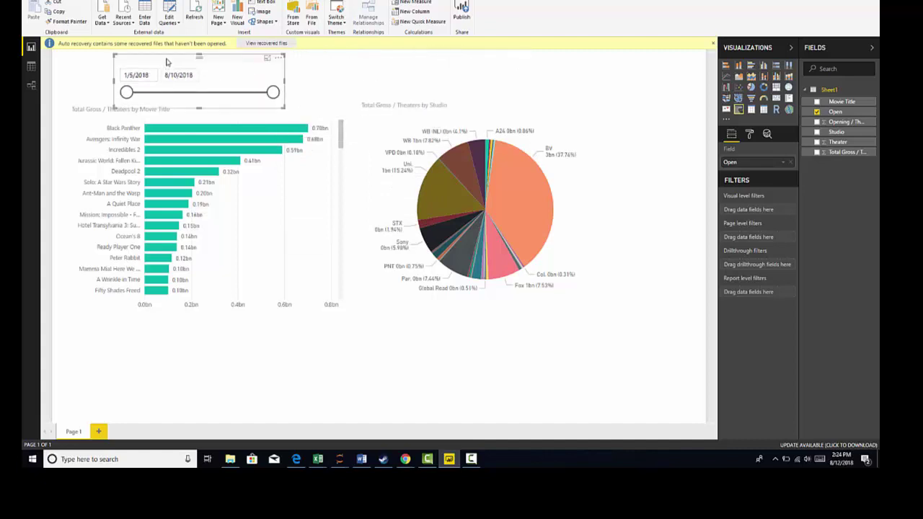
{"action": "left_click_drag", "start_coordinate": [165, 53], "coordinate": [157, 44]}
Step: Filter the Open slicer to 7/11/2018 through 8/10/2018, and move the slicer to the page's upper-right corner
{"action": "left_click_drag", "start_coordinate": [126, 88], "coordinate": [252, 85]}
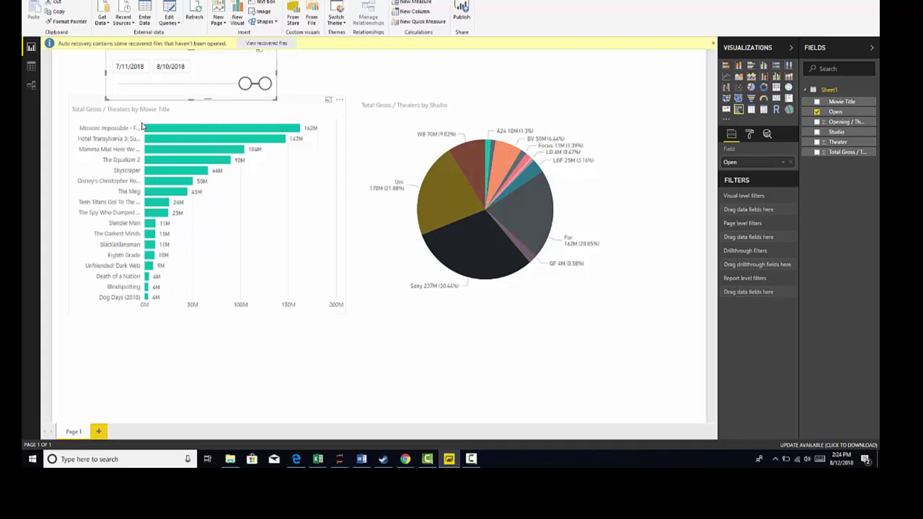
{"action": "left_click_drag", "start_coordinate": [211, 72], "coordinate": [631, 82]}
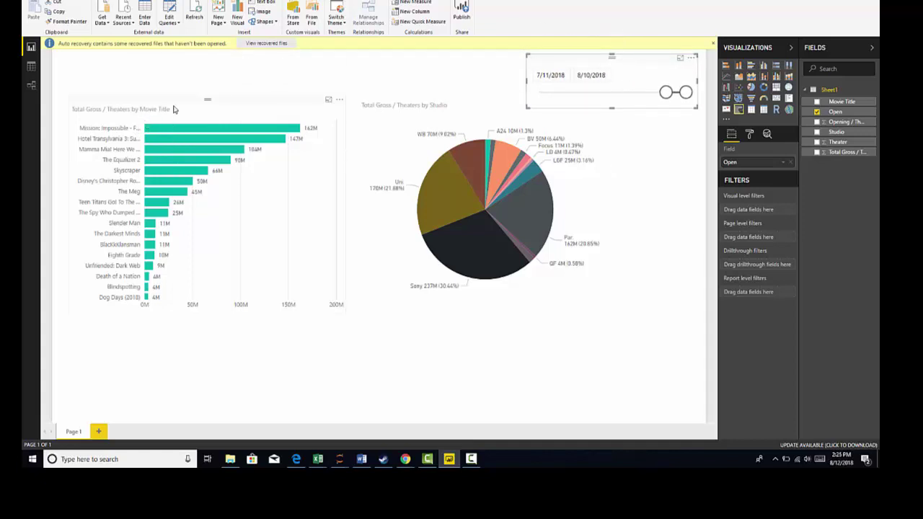
Step: Nudge the pie chart slightly down and right, and set the Open slicer's start date to 1/5/2018
{"action": "left_click", "coordinate": [173, 109]}
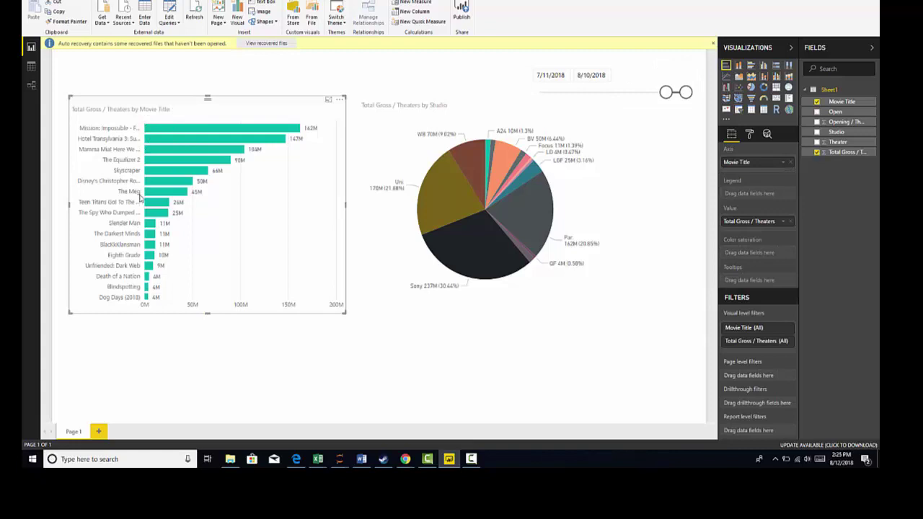
{"action": "left_click_drag", "start_coordinate": [435, 104], "coordinate": [442, 119]}
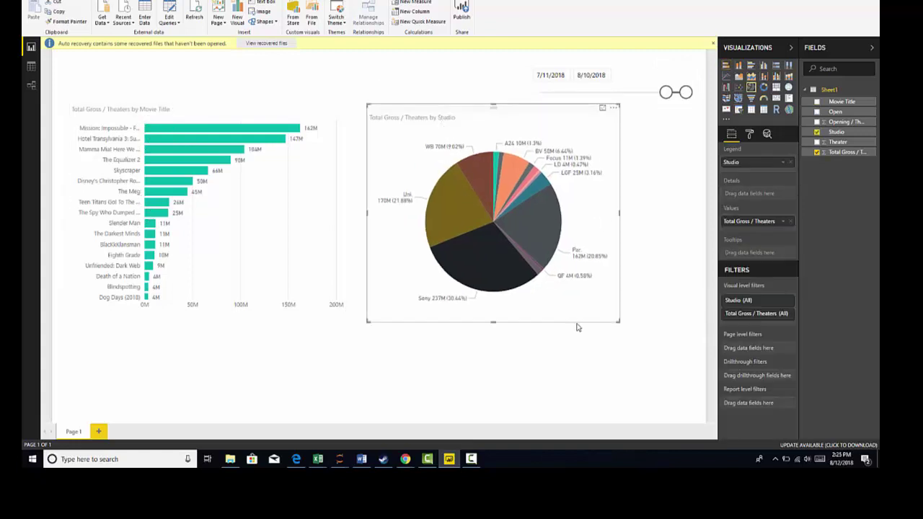
{"action": "left_click", "coordinate": [552, 344]}
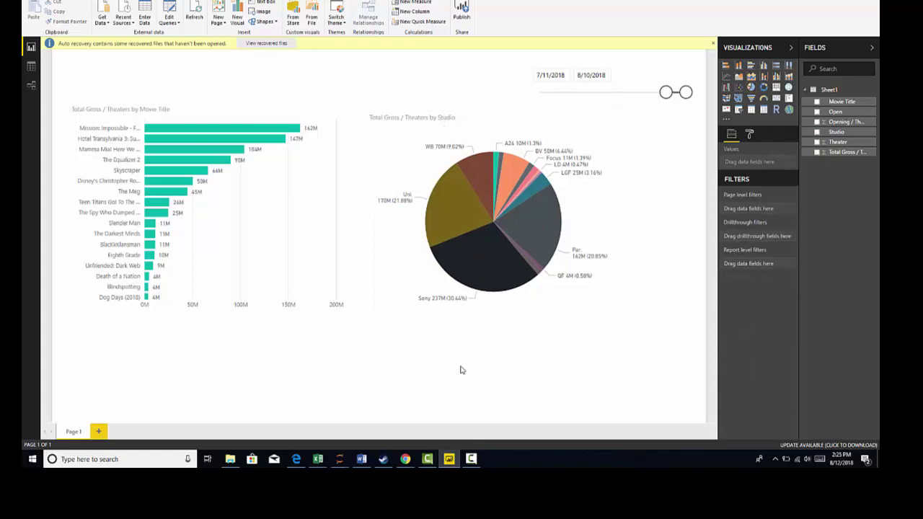
{"action": "left_click_drag", "start_coordinate": [665, 92], "coordinate": [539, 93]}
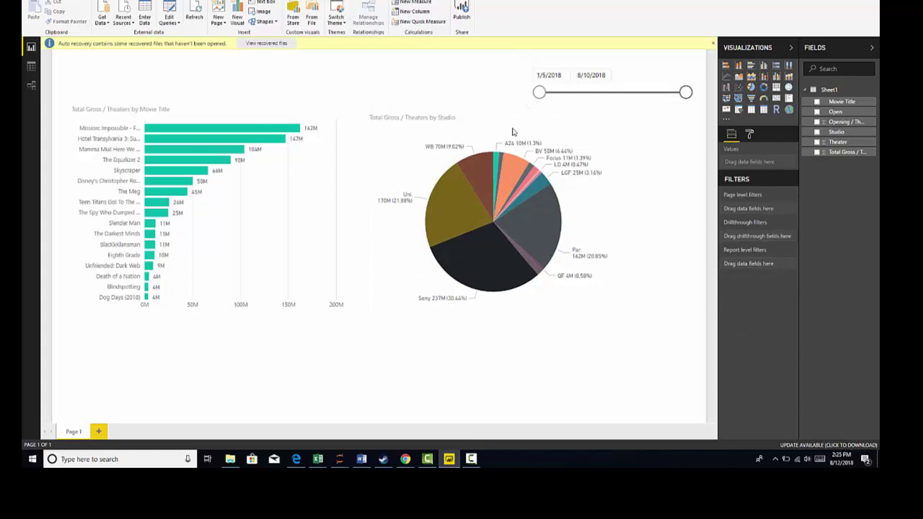
Step: Add a line chart of Total Gross / Theaters by Open, and place it in the lower middle of the page
{"action": "left_click", "coordinate": [727, 77]}
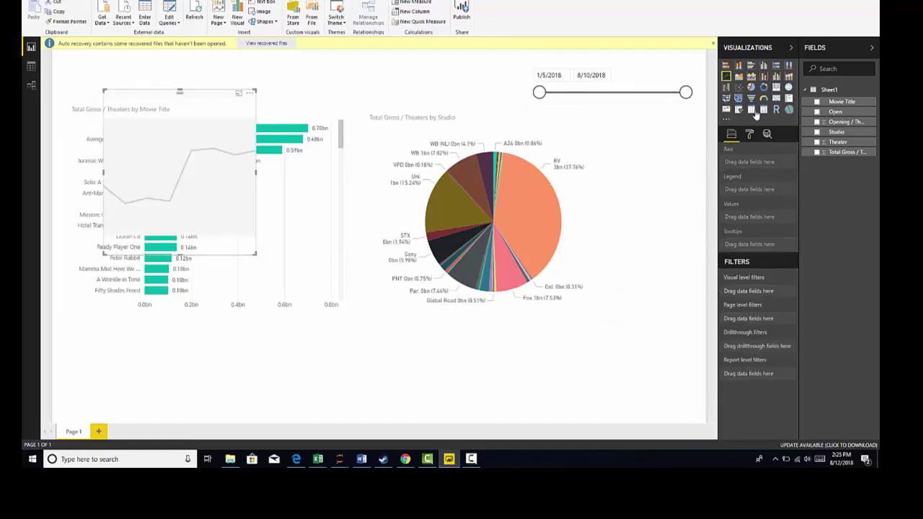
{"action": "left_click", "coordinate": [816, 113]}
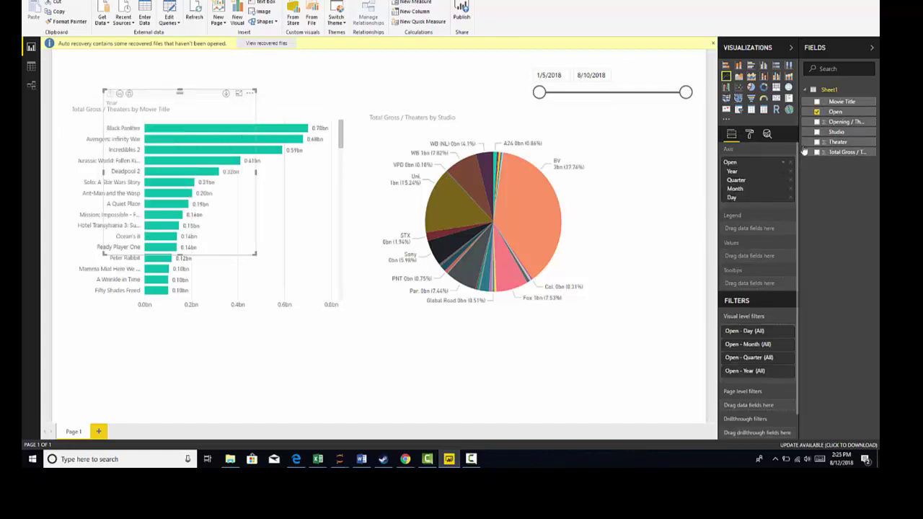
{"action": "left_click", "coordinate": [816, 153]}
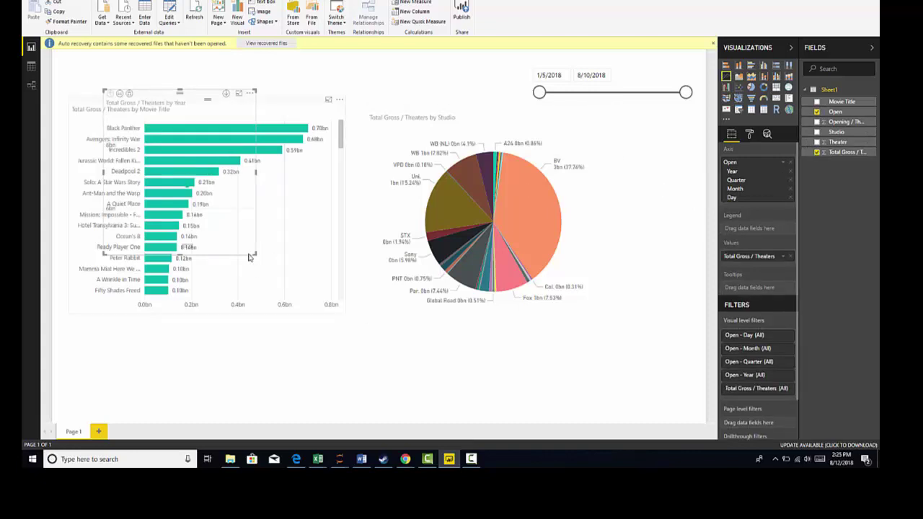
{"action": "left_click_drag", "start_coordinate": [200, 97], "coordinate": [415, 261]}
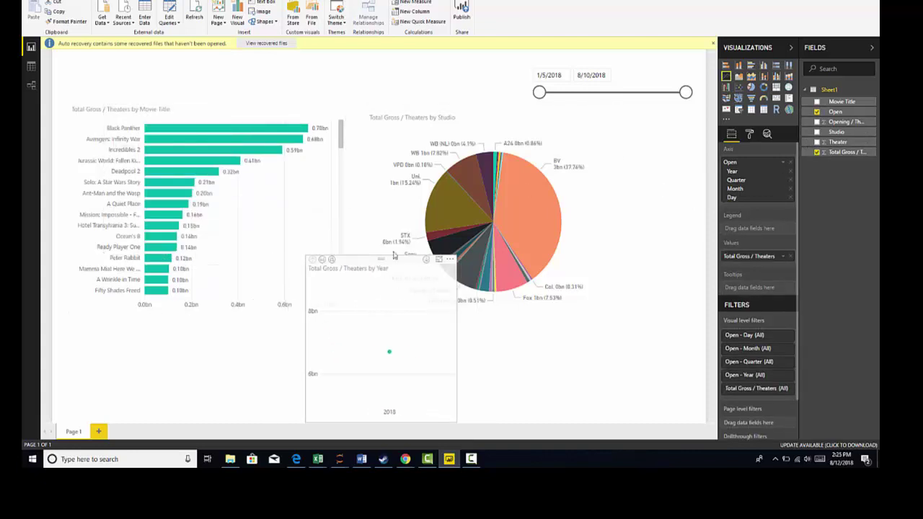
Step: Shrink the bar and pie charts, and align them in the upper part of the page above the line chart
{"action": "left_click", "coordinate": [266, 96]}
{"action": "left_click_drag", "start_coordinate": [342, 295], "coordinate": [289, 229]}
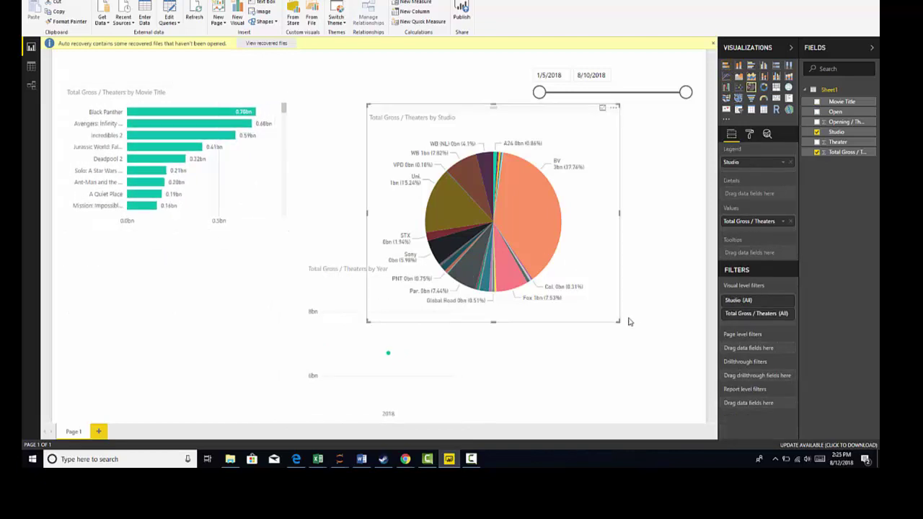
{"action": "left_click_drag", "start_coordinate": [627, 324], "coordinate": [582, 258]}
{"action": "left_click_drag", "start_coordinate": [459, 117], "coordinate": [427, 100]}
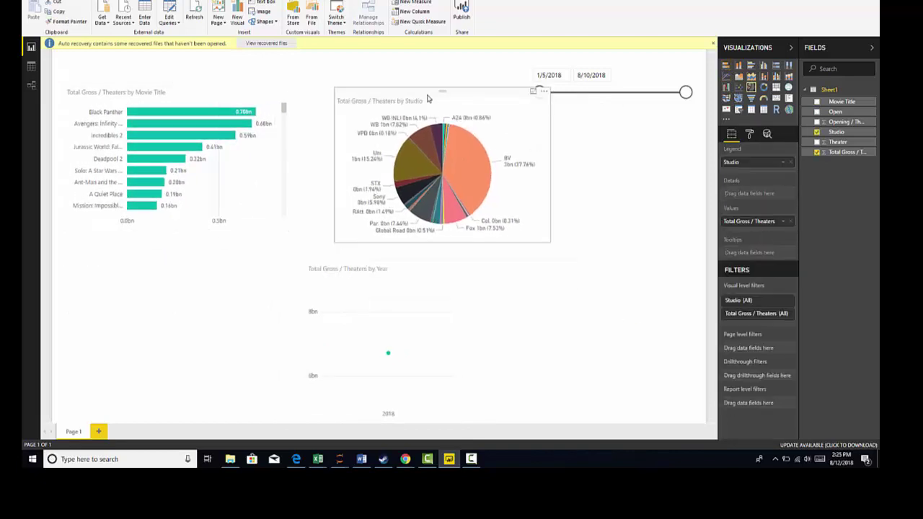
Step: Move the line chart below the bar chart, and widen it to roughly twice its width
{"action": "left_click_drag", "start_coordinate": [230, 258], "coordinate": [198, 273]}
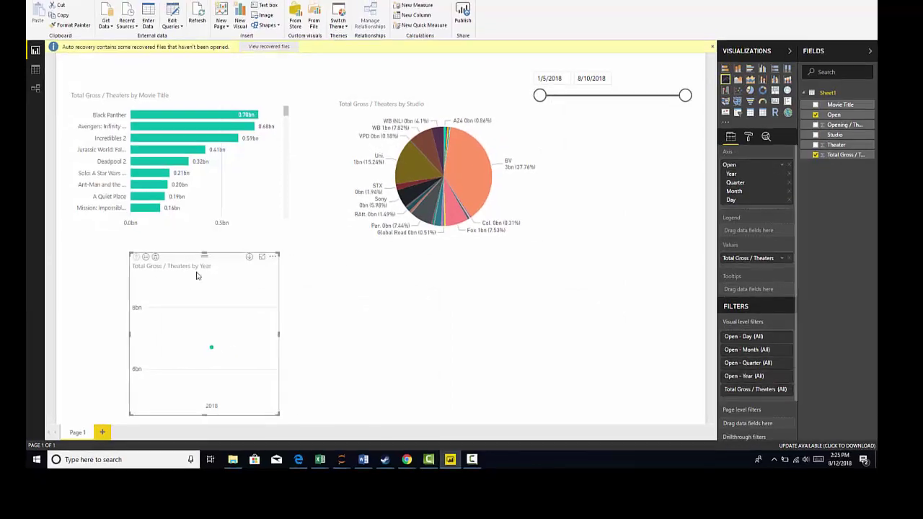
{"action": "left_click_drag", "start_coordinate": [351, 420], "coordinate": [478, 404]}
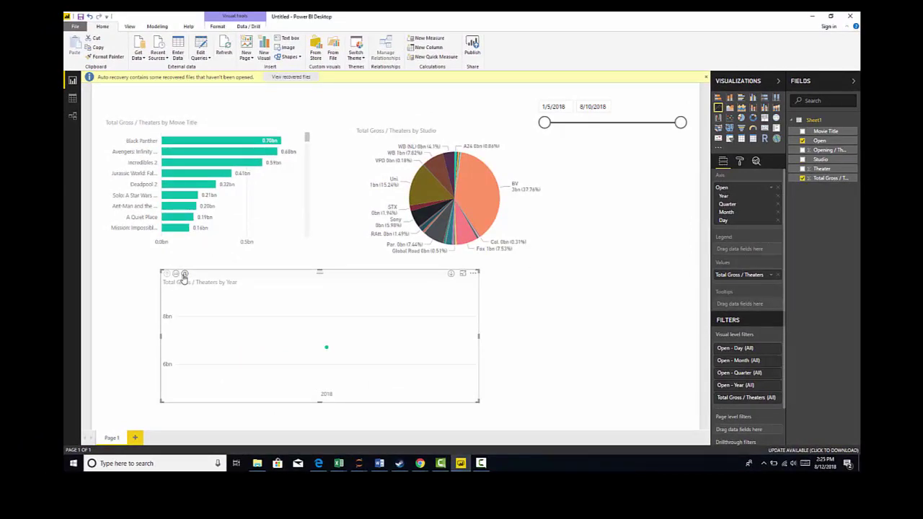
Step: Expand the line chart's date hierarchy down to Year, Quarter, Month and Day, and shift the chart toward the left page edge
{"action": "left_click", "coordinate": [184, 275]}
{"action": "left_click", "coordinate": [184, 275]}
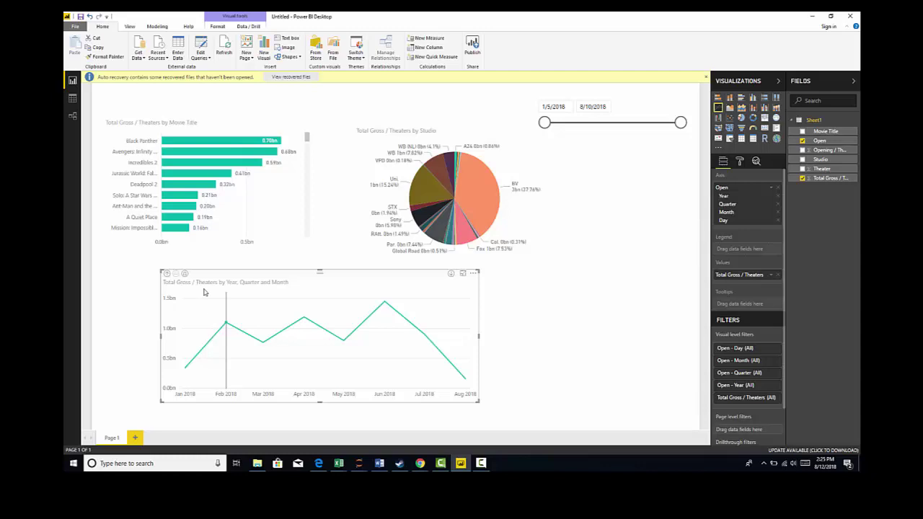
{"action": "left_click", "coordinate": [185, 275]}
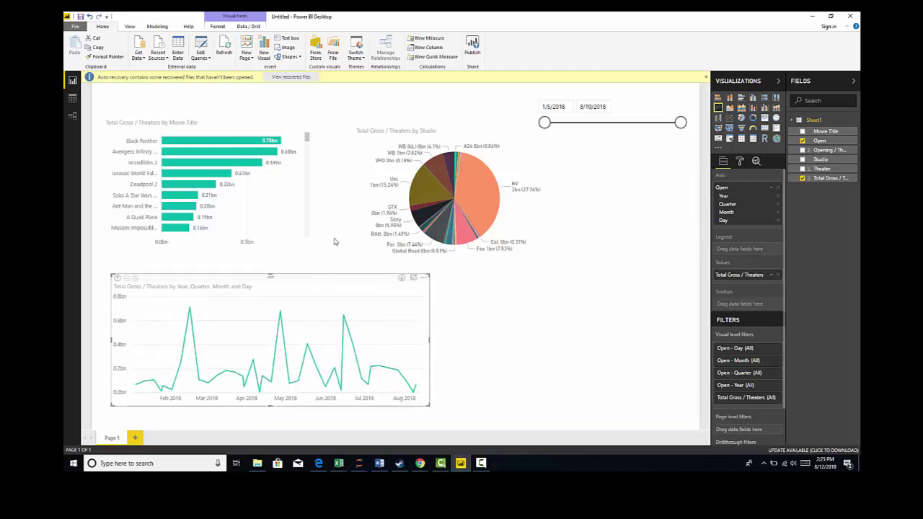
Step: Move the pie and bar charts closer together, and place the Open slicer at the upper-right page edge with start date 1/15/2018
{"action": "left_click", "coordinate": [346, 130]}
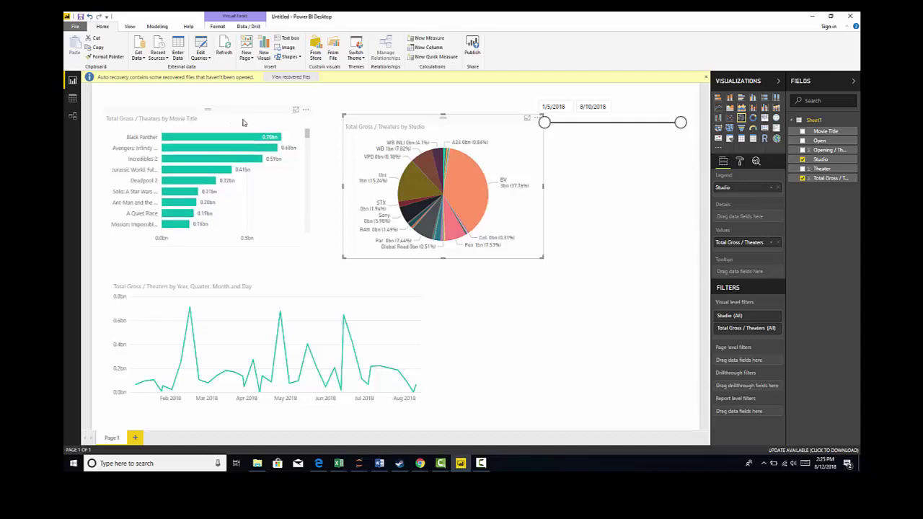
{"action": "left_click_drag", "start_coordinate": [231, 122], "coordinate": [250, 123]}
{"action": "left_click_drag", "start_coordinate": [548, 93], "coordinate": [539, 122]}
{"action": "left_click_drag", "start_coordinate": [576, 96], "coordinate": [595, 96]}
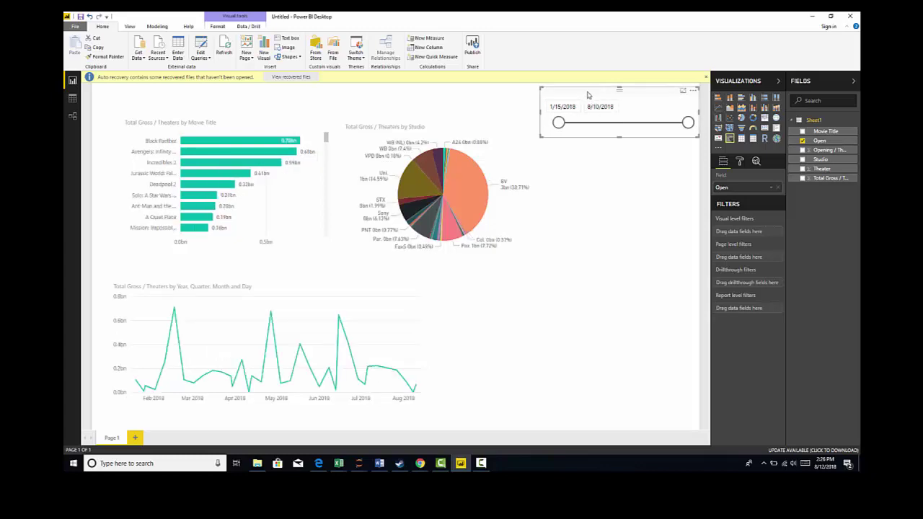
Step: Turn on the border for the movie title bar chart, the studio pie chart and the line chart
{"action": "left_click", "coordinate": [318, 114]}
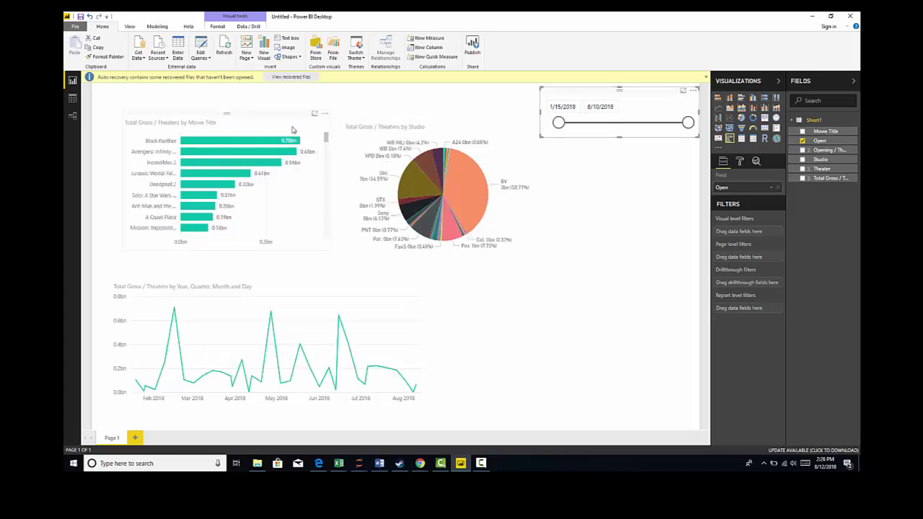
{"action": "left_click", "coordinate": [740, 161]}
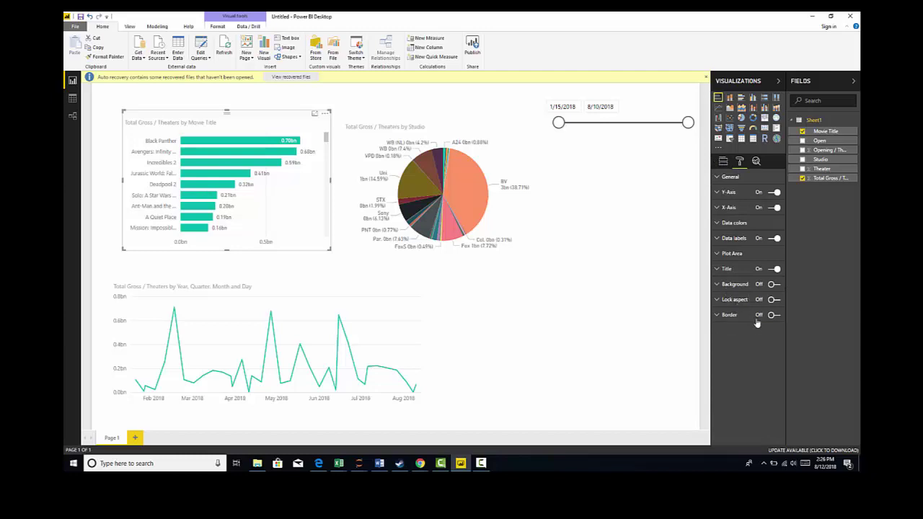
{"action": "left_click", "coordinate": [772, 316]}
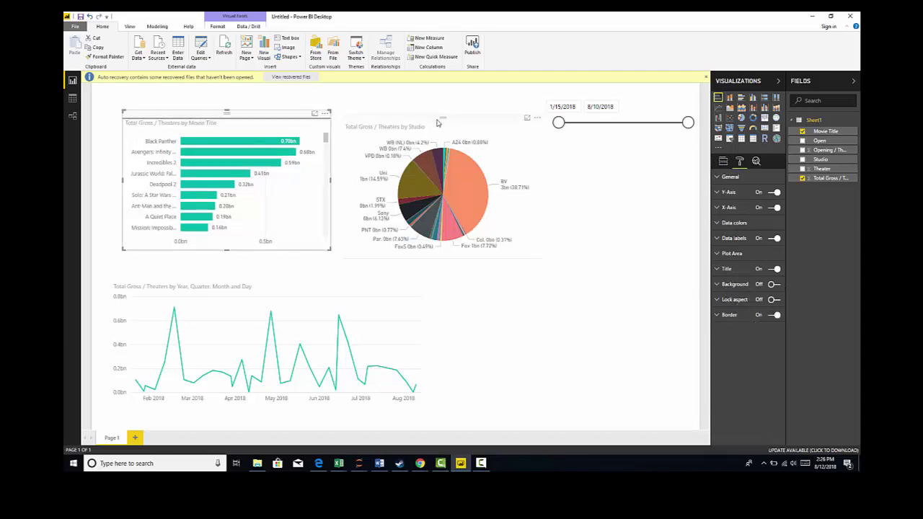
{"action": "left_click", "coordinate": [436, 122]}
{"action": "left_click", "coordinate": [771, 268]}
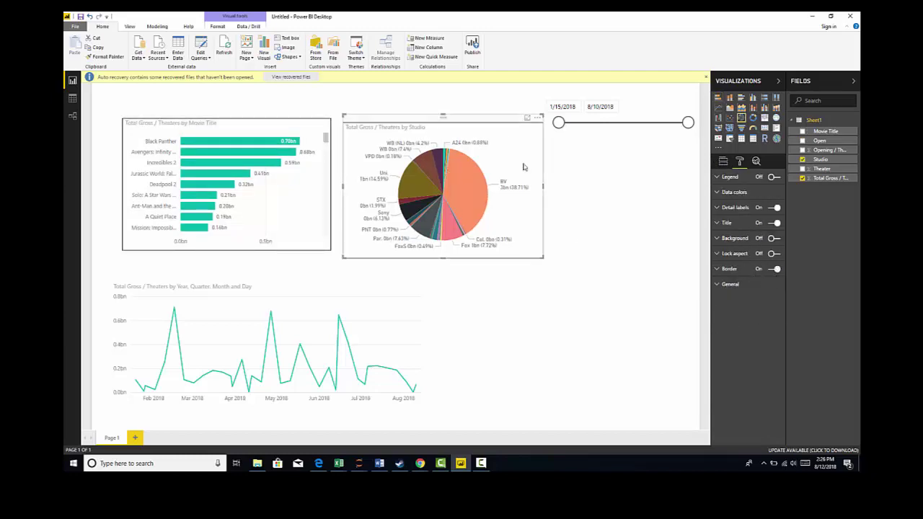
{"action": "left_click", "coordinate": [346, 288]}
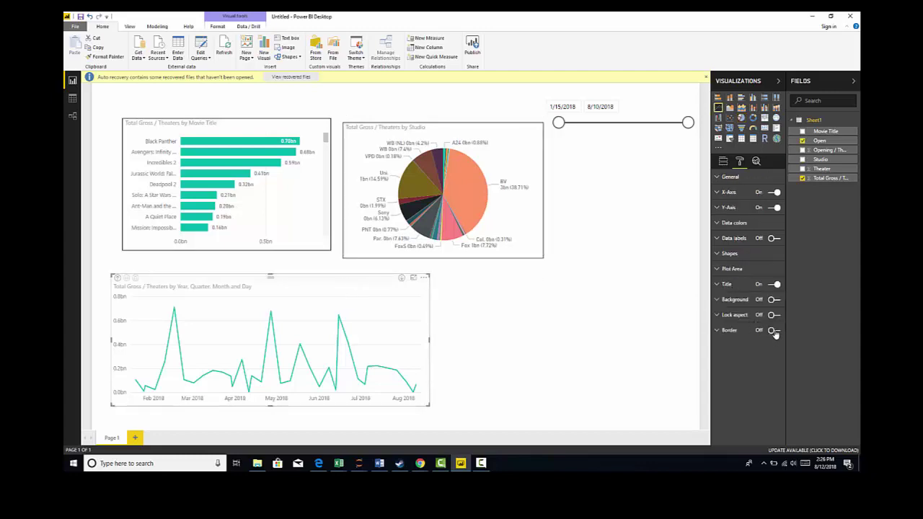
{"action": "left_click", "coordinate": [773, 331]}
Step: Move the line chart up toward the bar chart, and slightly shrink the pie chart and shift it closer to the bar chart
{"action": "left_click_drag", "start_coordinate": [358, 286], "coordinate": [366, 273]}
{"action": "left_click", "coordinate": [416, 124]}
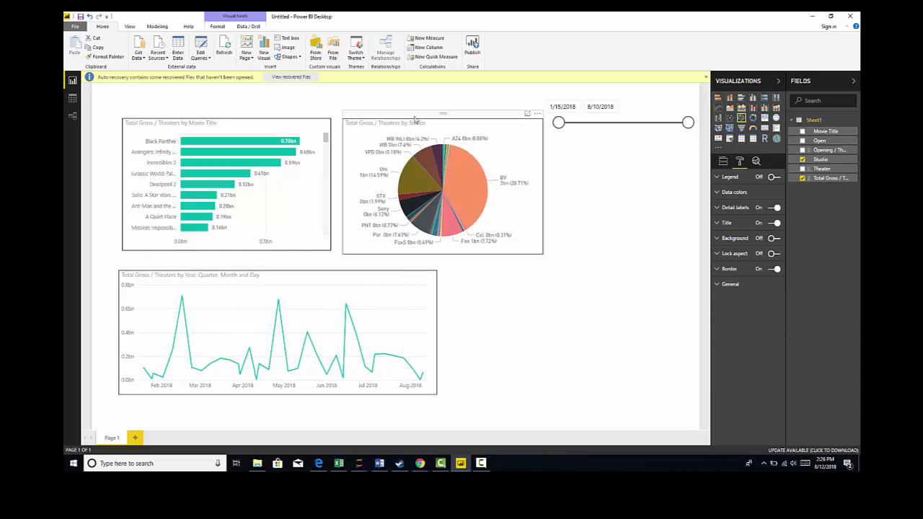
{"action": "left_click", "coordinate": [539, 257]}
{"action": "left_click_drag", "start_coordinate": [537, 257], "coordinate": [531, 250]}
{"action": "left_click_drag", "start_coordinate": [447, 124], "coordinate": [443, 124]}
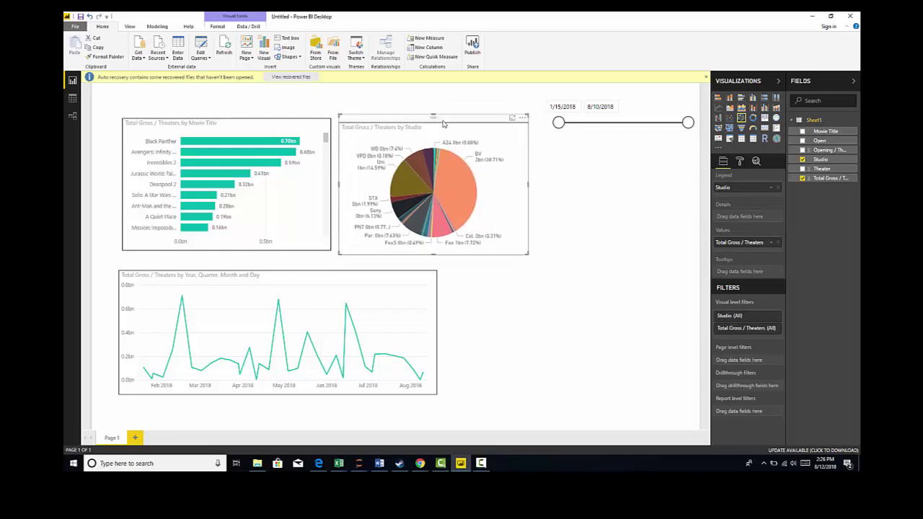
{"action": "left_click", "coordinate": [409, 99]}
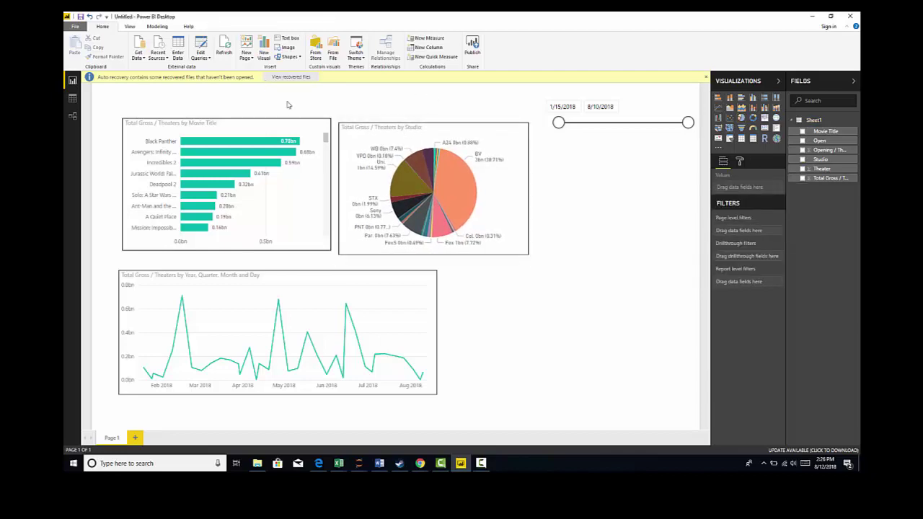
Step: Insert a text box reading "Movie Dashboard" and set its font size to 60
{"action": "left_click", "coordinate": [289, 41]}
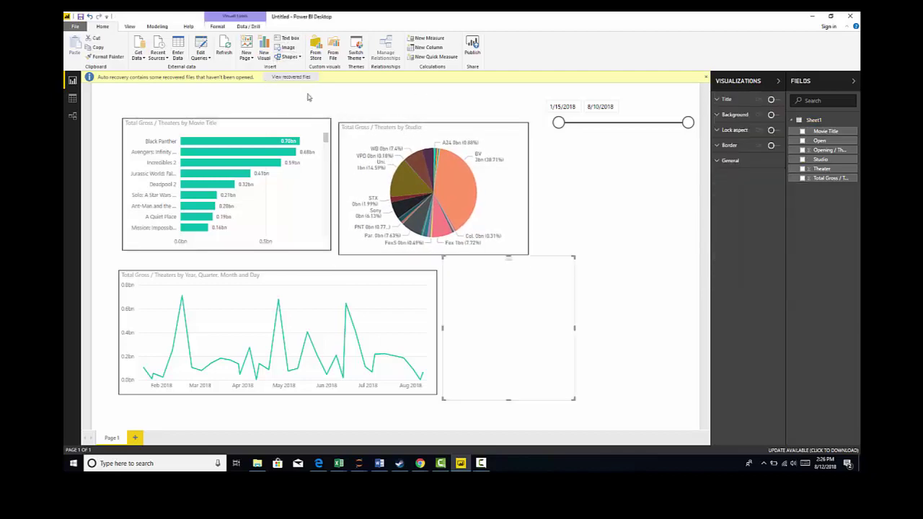
{"action": "left_click", "coordinate": [512, 292]}
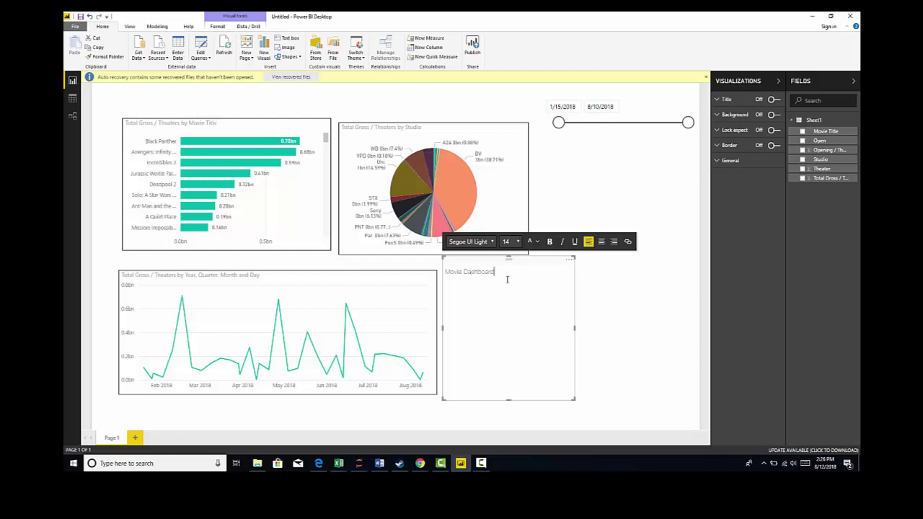
{"action": "triple_click", "coordinate": [448, 272]}
{"action": "left_click", "coordinate": [519, 242]}
{"action": "left_click", "coordinate": [519, 397]}
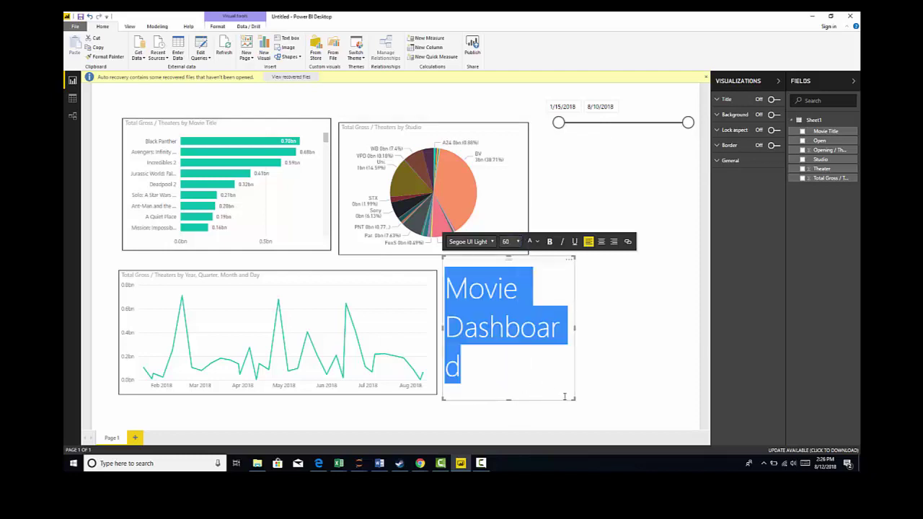
Step: Widen and flatten the title text box to fit one line, place it at the page's upper-left corner, and lower the line chart
{"action": "left_click_drag", "start_coordinate": [574, 400], "coordinate": [677, 310]}
{"action": "left_click_drag", "start_coordinate": [568, 254], "coordinate": [249, 70]}
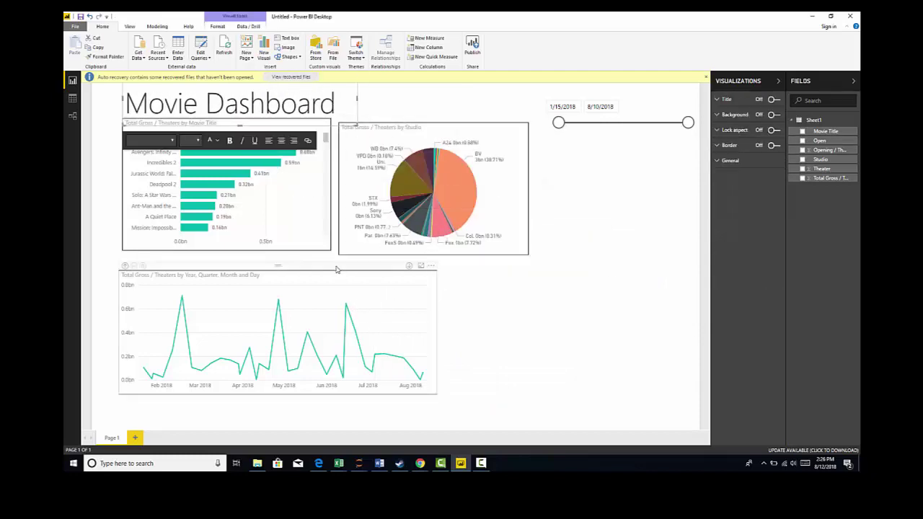
{"action": "left_click_drag", "start_coordinate": [339, 276], "coordinate": [338, 284]}
{"action": "left_click", "coordinate": [247, 115]}
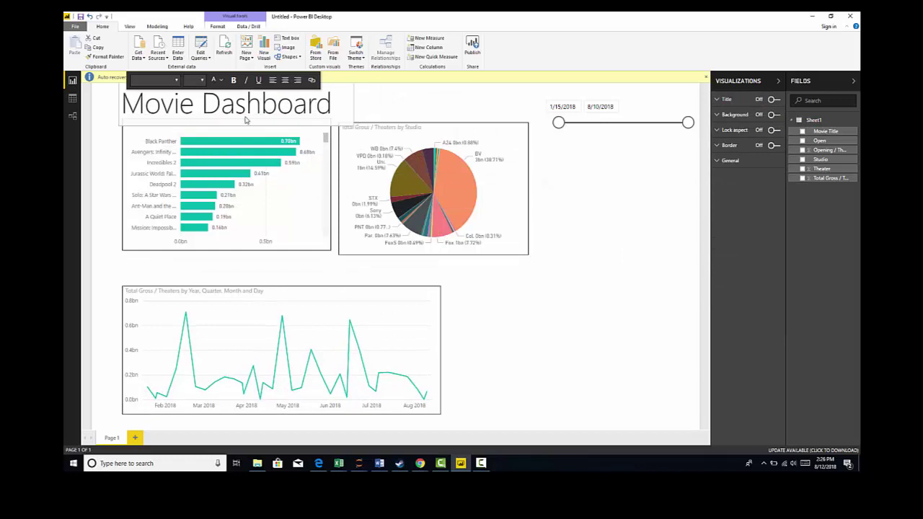
Step: Move the bar and pie charts down side by side between the dashboard title and the line chart
{"action": "left_click", "coordinate": [295, 233]}
{"action": "left_click_drag", "start_coordinate": [295, 233], "coordinate": [292, 256]}
{"action": "left_click_drag", "start_coordinate": [404, 127], "coordinate": [398, 145]}
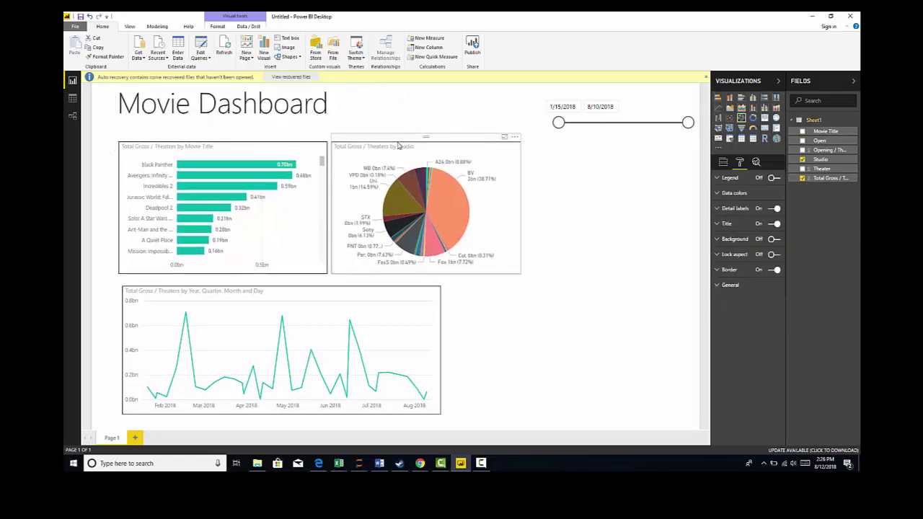
{"action": "left_click", "coordinate": [591, 276]}
Step: Cross-filter the report by the BV and Uni pie slices and by the Incredibles 2 and Avengers: Infinity bars, one at a time
{"action": "left_click", "coordinate": [441, 195]}
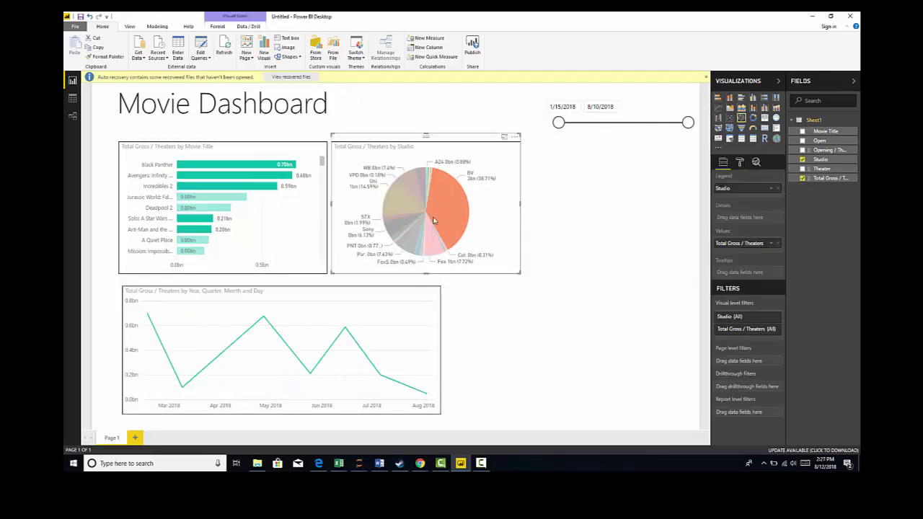
{"action": "left_click", "coordinate": [389, 204]}
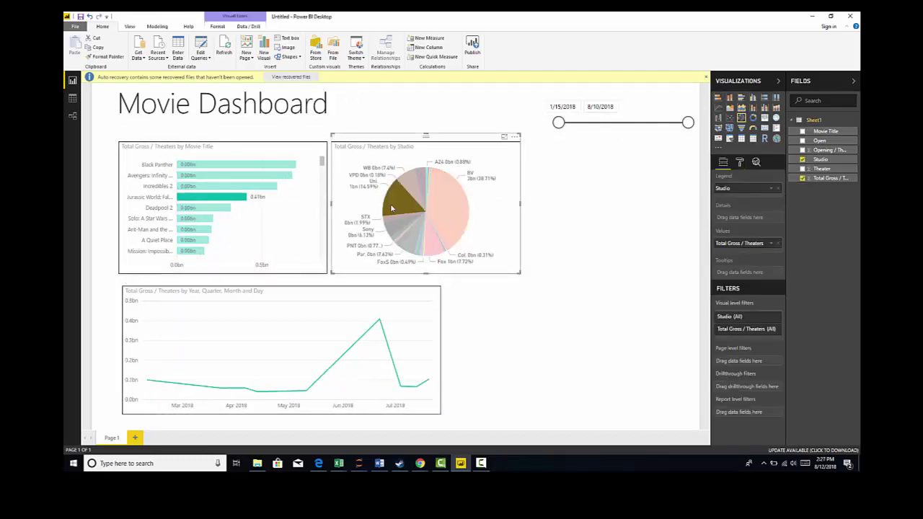
{"action": "left_click", "coordinate": [254, 185]}
{"action": "left_click", "coordinate": [251, 175]}
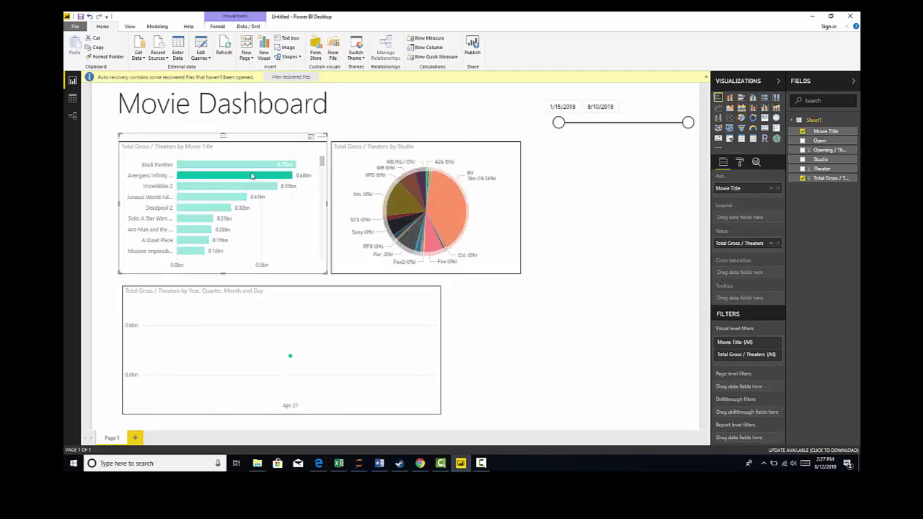